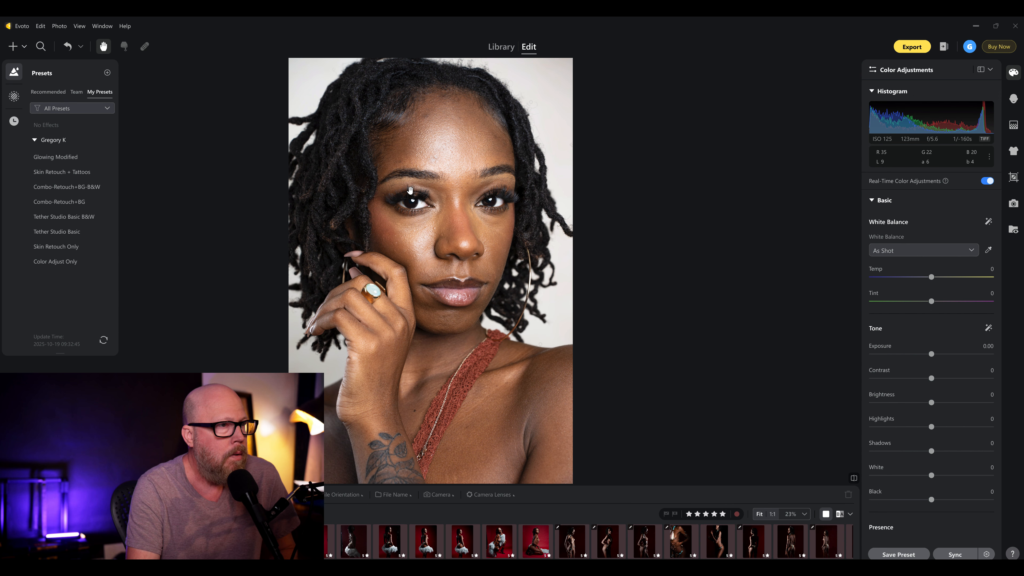
# - Examine the unretouched skin in the close-up portrait and look through the recommended and personal preset lists
pyautogui.scroll(3, 453, 190)
pyautogui.moveTo(469, 201); pyautogui.dragTo(452, 230)
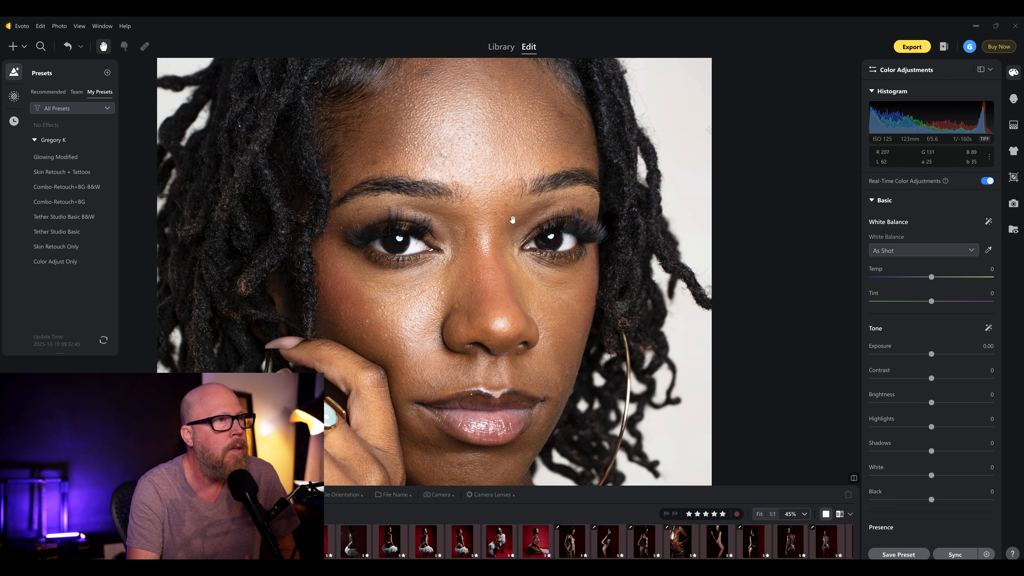
pyautogui.moveTo(393, 360); pyautogui.dragTo(412, 309)
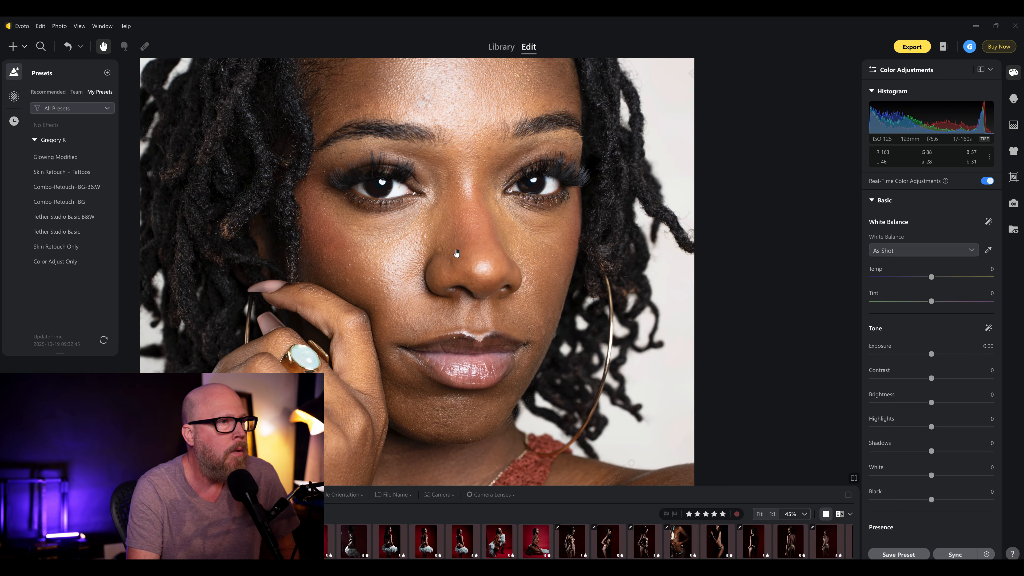
pyautogui.scroll(-5, 457, 254)
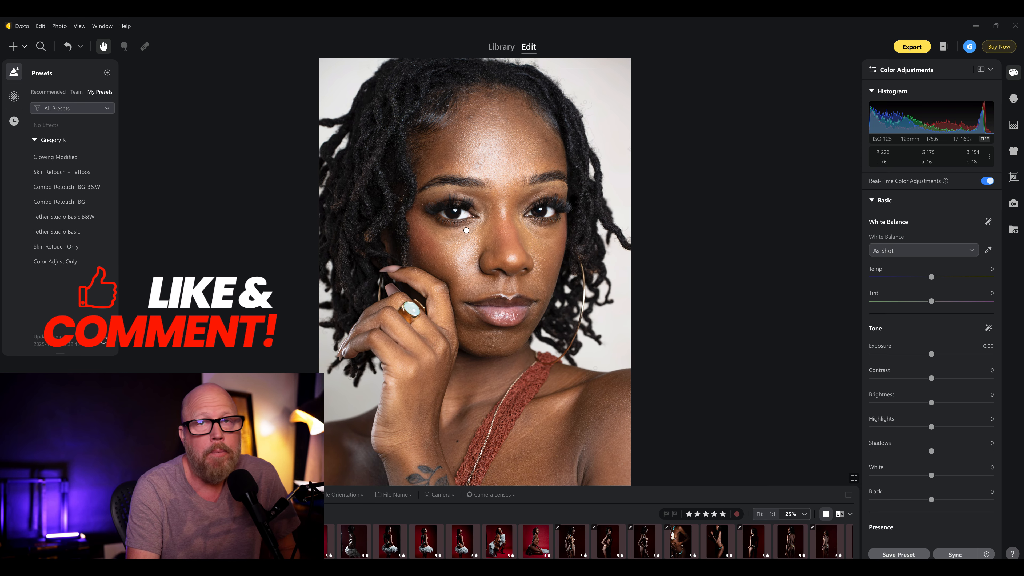
pyautogui.scroll(3, 469, 238)
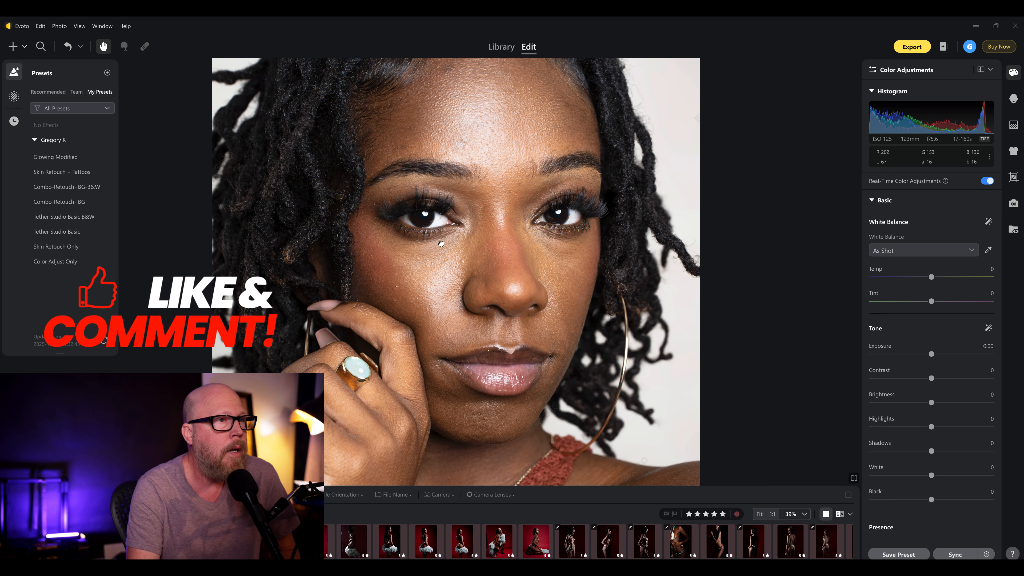
pyautogui.click(54, 91)
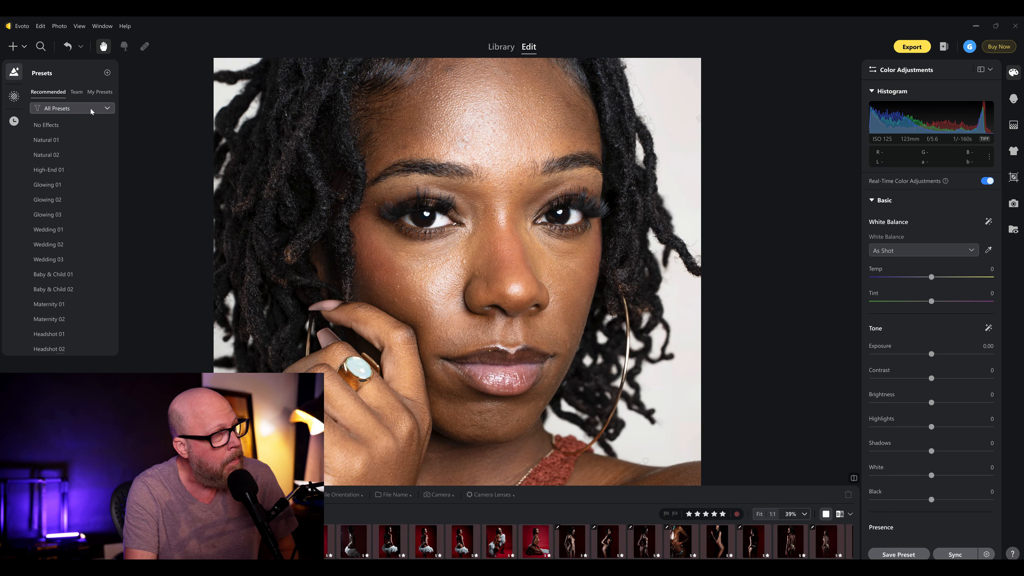
pyautogui.click(94, 92)
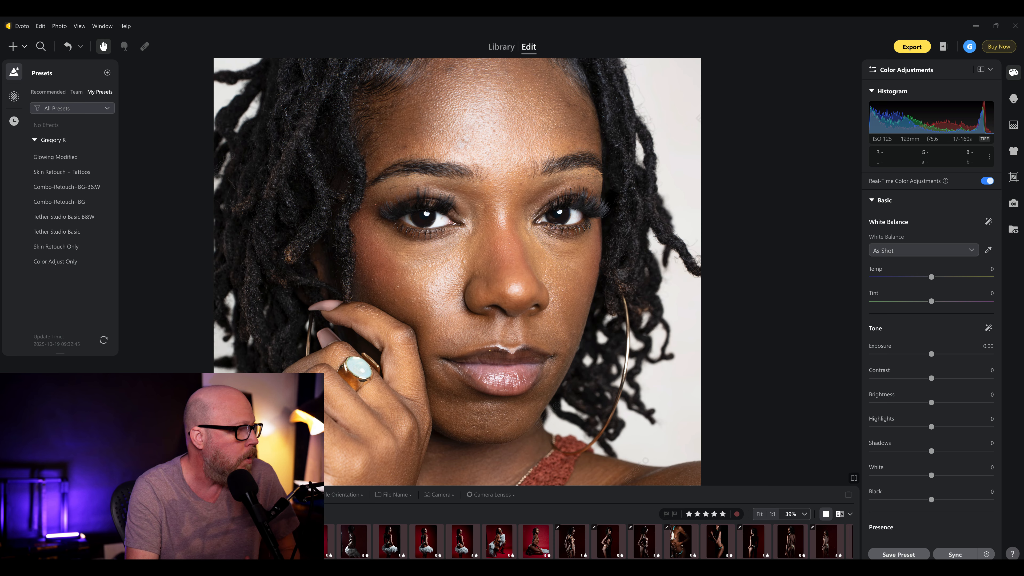
# - Apply the personal Combo-Retouch+BG preset to the full-length photo of the seated woman in the red dress
pyautogui.press('Right')
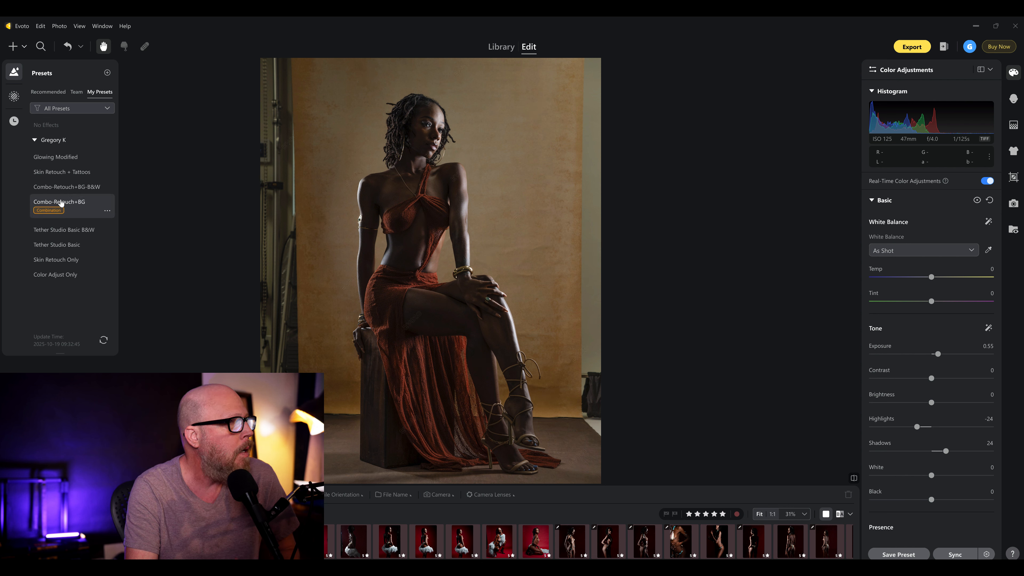
pyautogui.moveTo(69, 209)
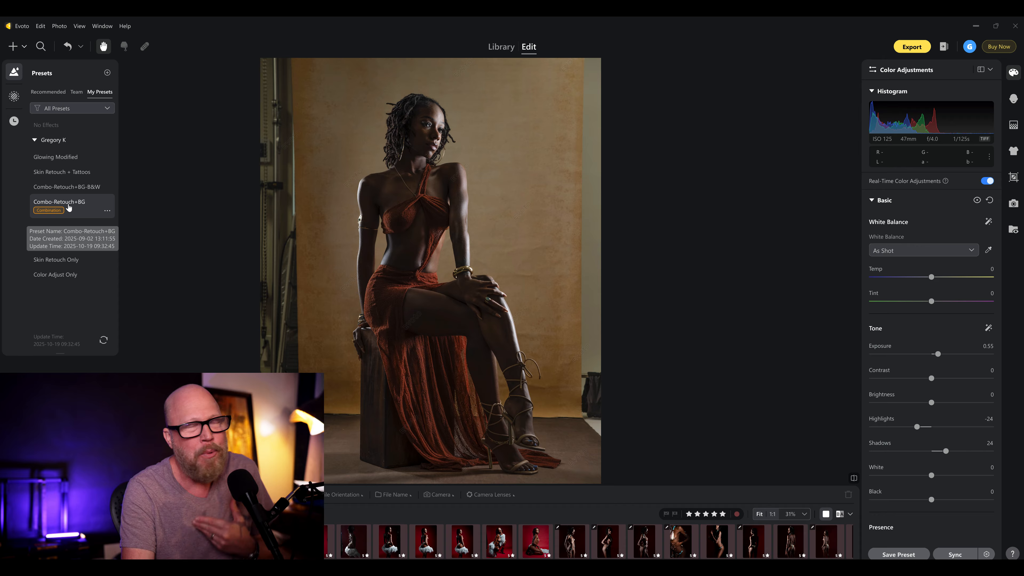
pyautogui.click(69, 205)
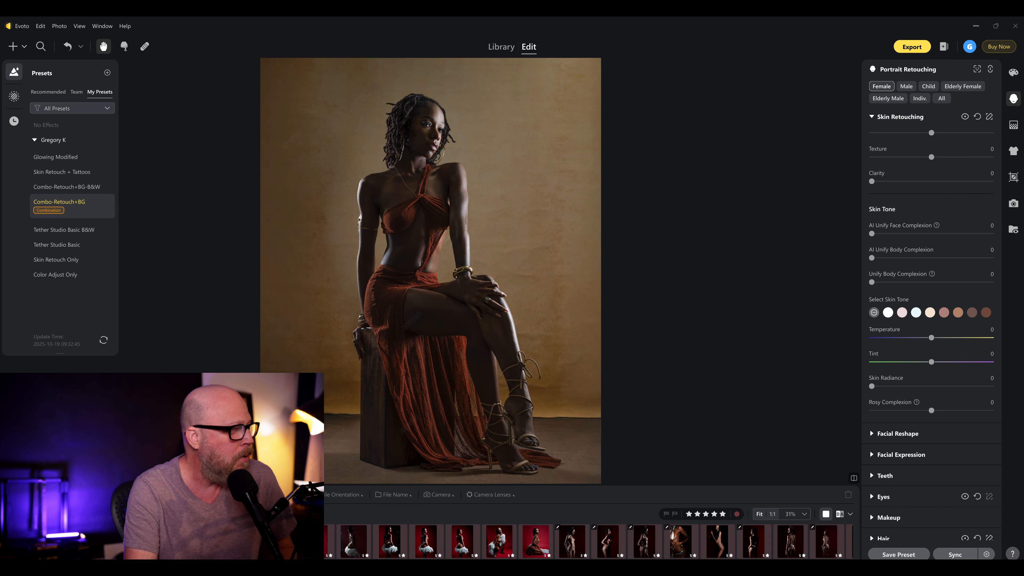
# - Apply the personal Skin Retouch Only preset to the close-up portrait and inspect the retouched face
pyautogui.press('Right')
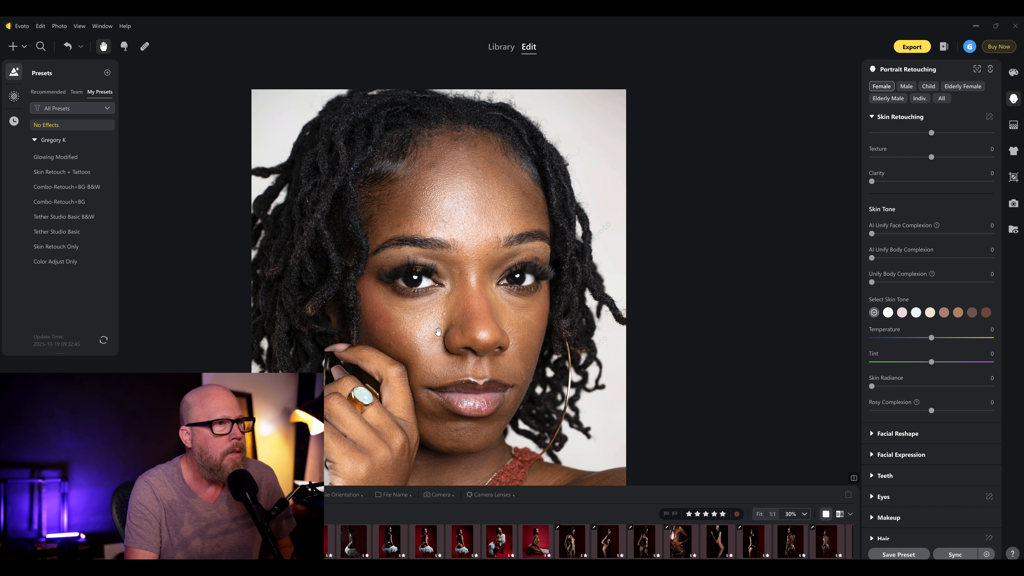
pyautogui.moveTo(438, 332); pyautogui.dragTo(447, 312)
pyautogui.scroll(1, 447, 312)
pyautogui.moveTo(431, 213); pyautogui.dragTo(443, 223)
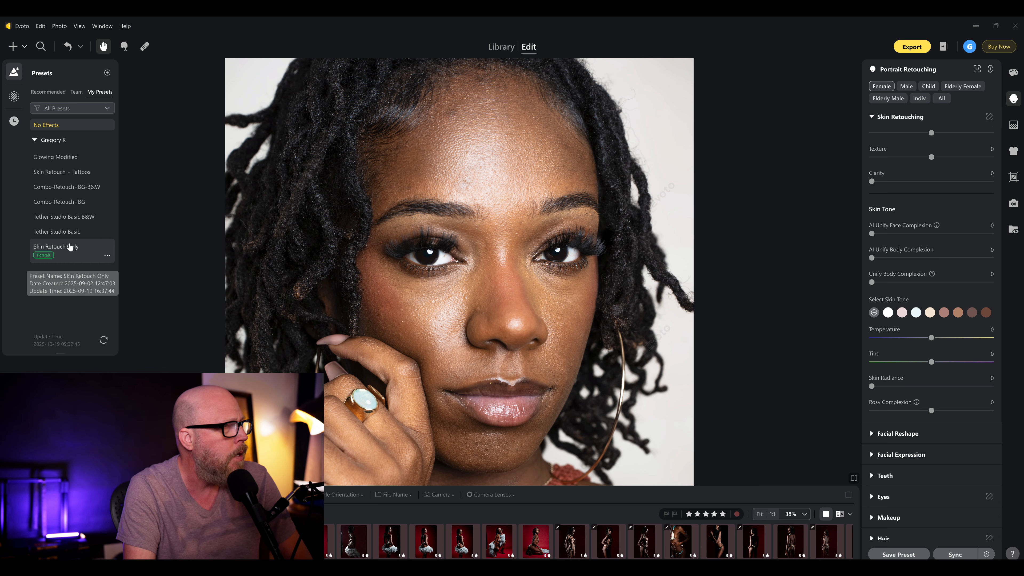
pyautogui.click(68, 246)
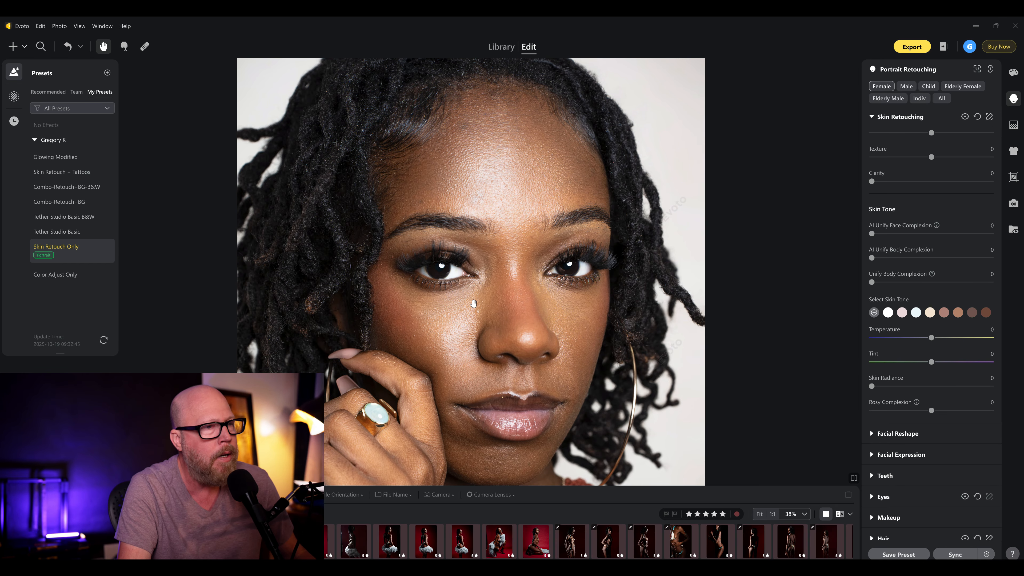
pyautogui.moveTo(474, 311); pyautogui.dragTo(570, 366)
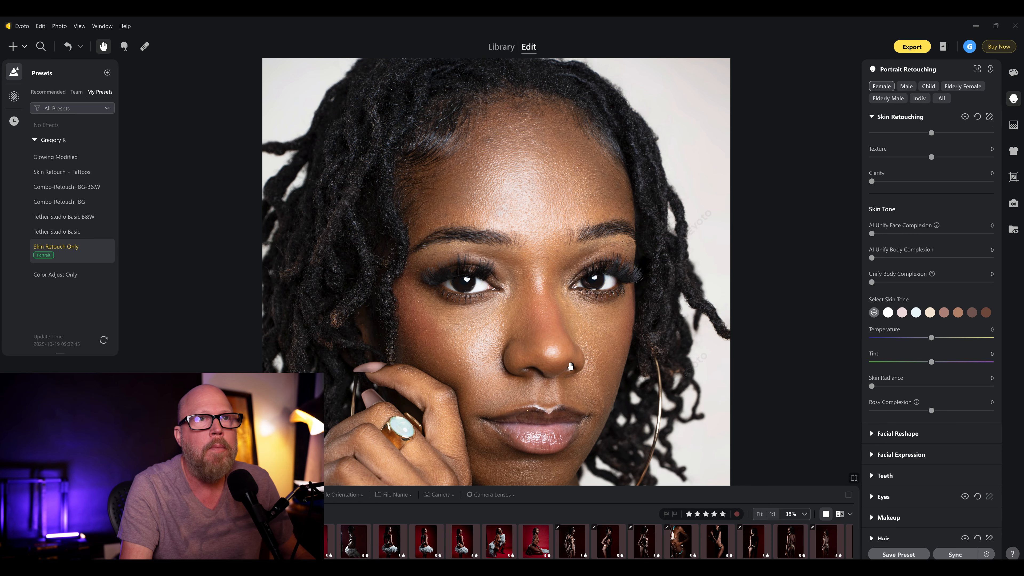
# - Test Freckles & Acne at 100 under Blemish Removal on the close-up portrait, and settle it at 30
pyautogui.click(872, 117)
pyautogui.click(872, 117)
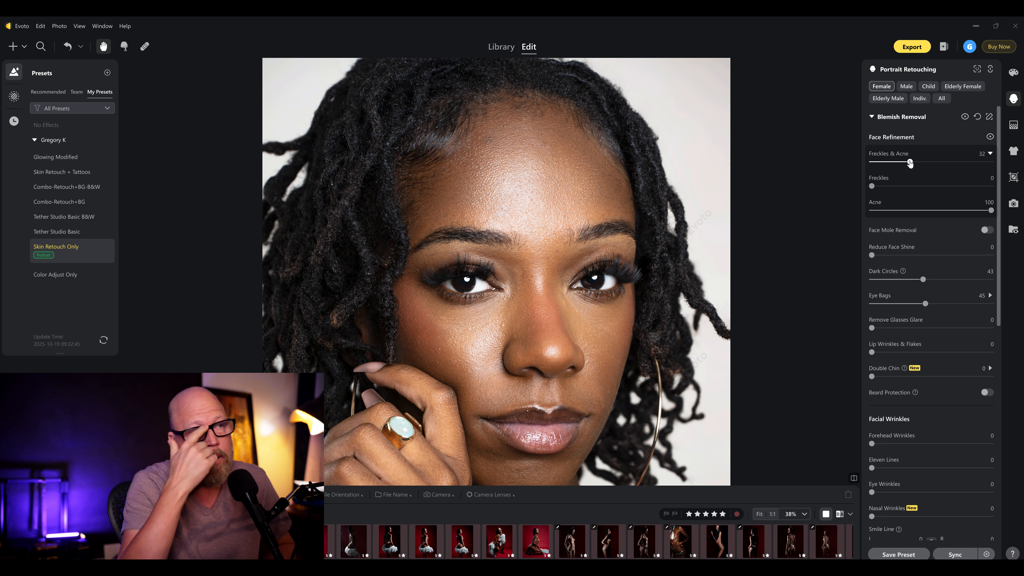
pyautogui.moveTo(910, 162); pyautogui.dragTo(991, 168)
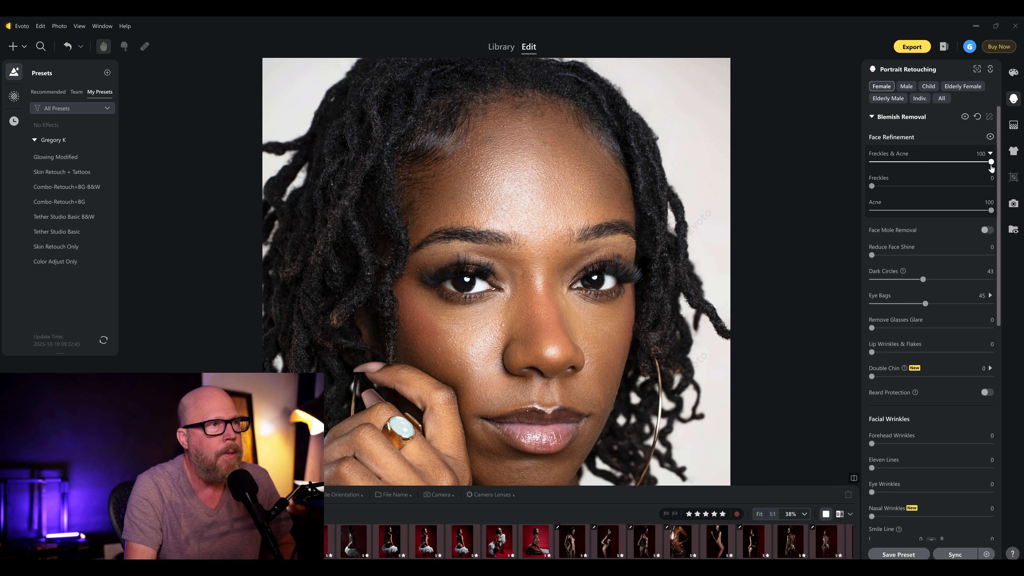
pyautogui.scroll(-5, 552, 211)
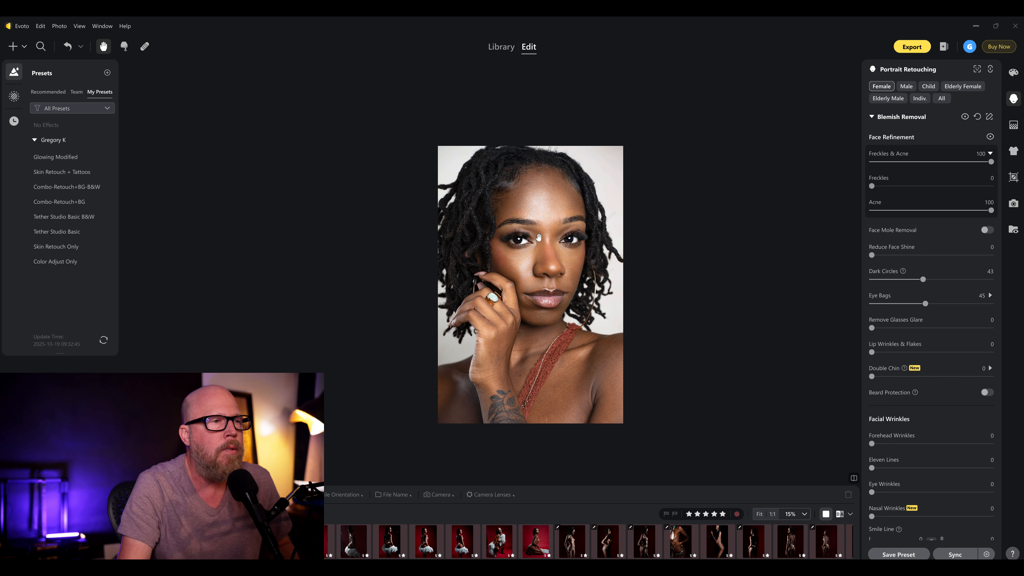
pyautogui.scroll(2, 539, 238)
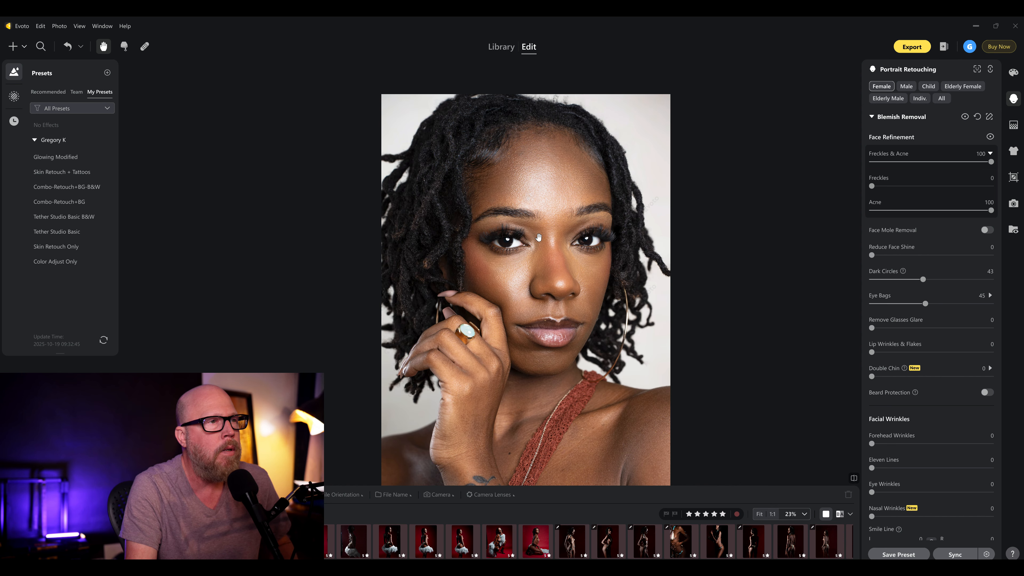
pyautogui.scroll(2, 539, 238)
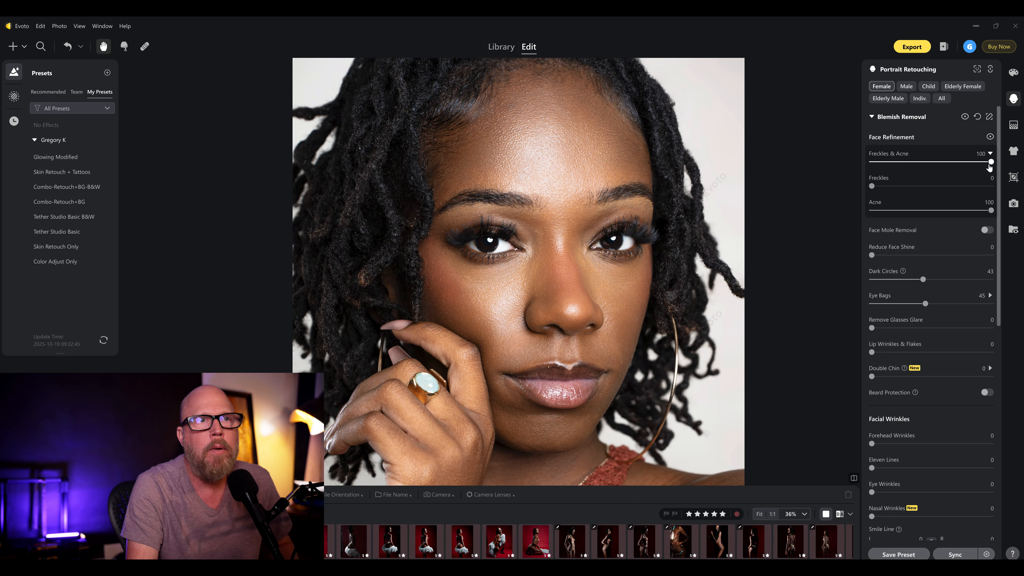
pyautogui.moveTo(991, 163); pyautogui.dragTo(910, 163)
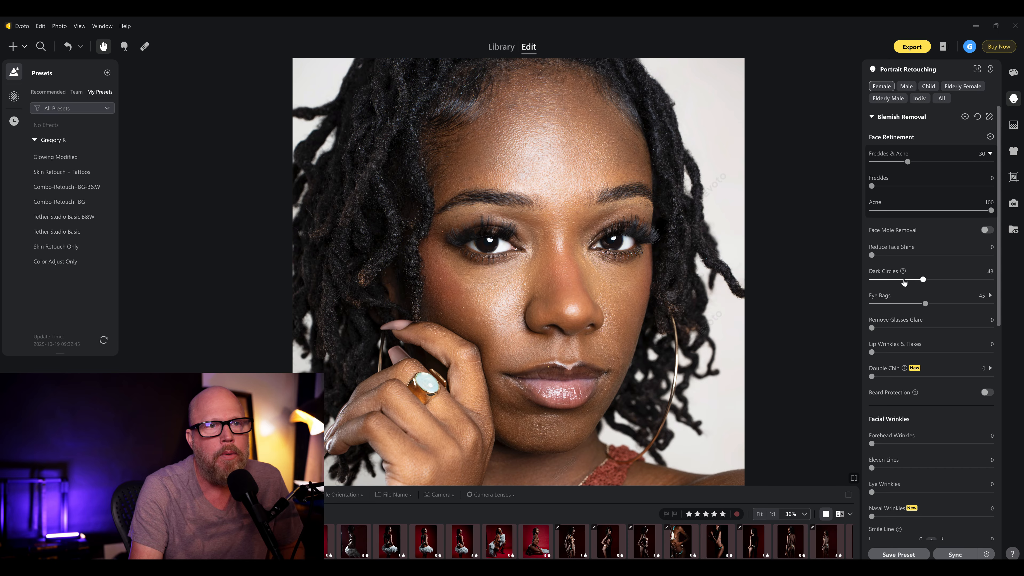
# - Set Dark Circles to 0 and, after testing Eye Bags at 100, settle Eye Bags at 23
pyautogui.moveTo(925, 305); pyautogui.dragTo(860, 304)
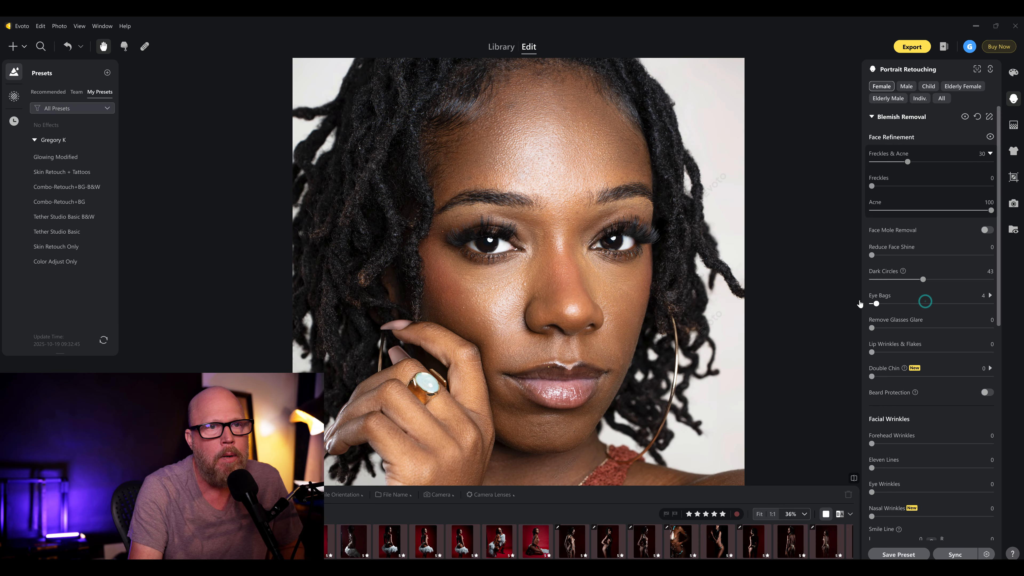
pyautogui.moveTo(923, 279); pyautogui.dragTo(828, 274)
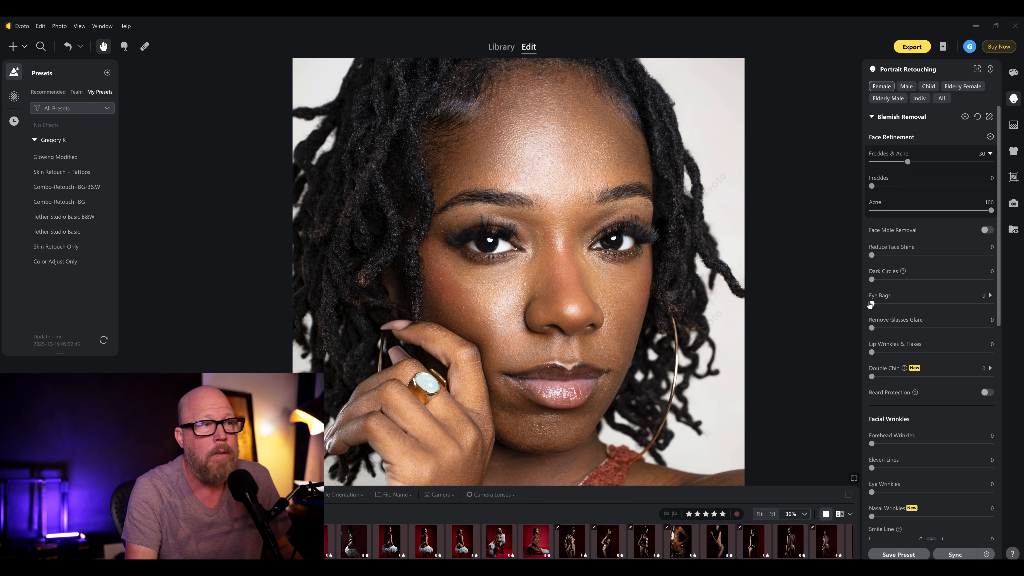
pyautogui.moveTo(871, 303); pyautogui.dragTo(899, 303)
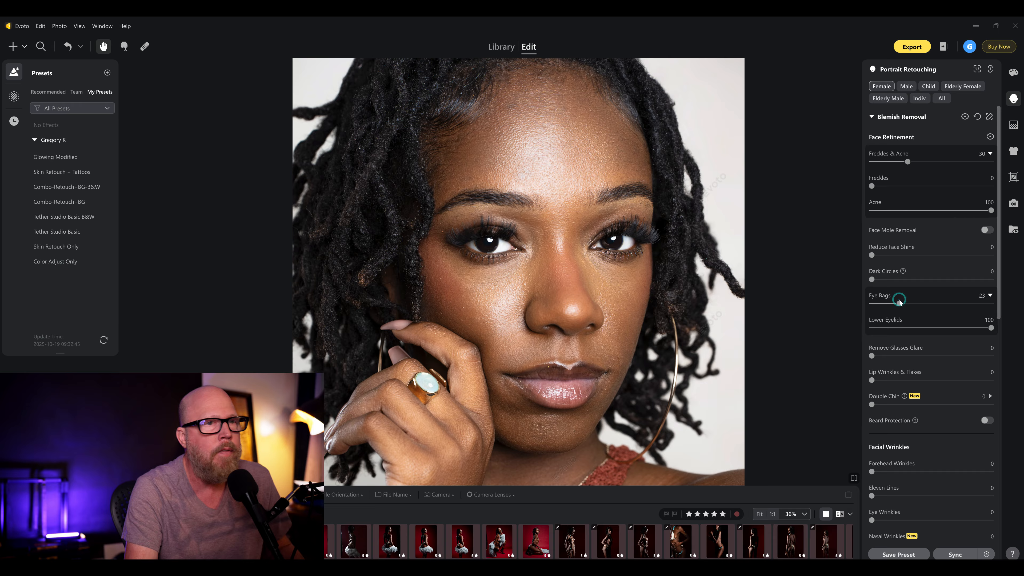
pyautogui.moveTo(899, 303); pyautogui.dragTo(1009, 301)
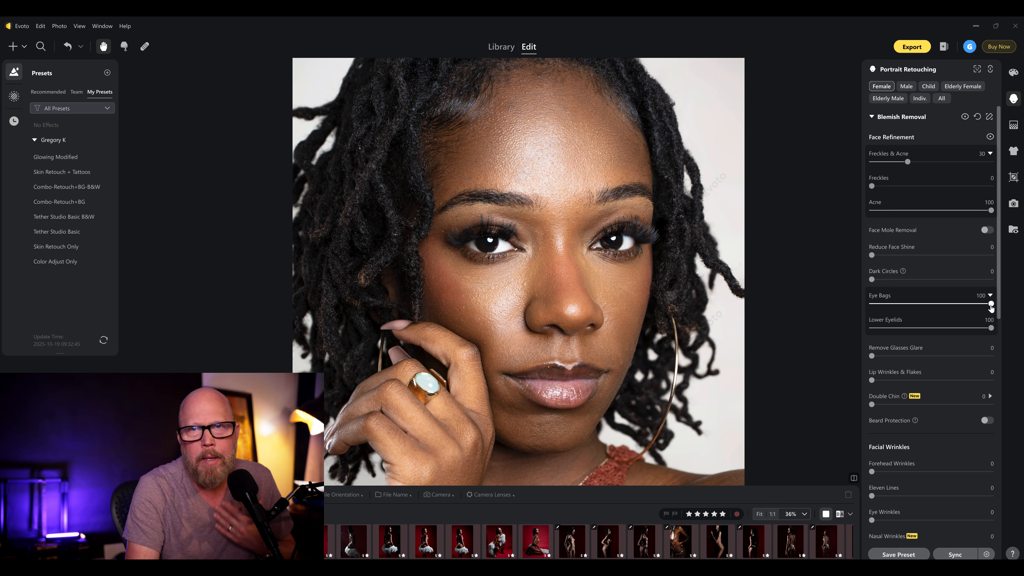
pyautogui.moveTo(991, 305); pyautogui.dragTo(911, 306)
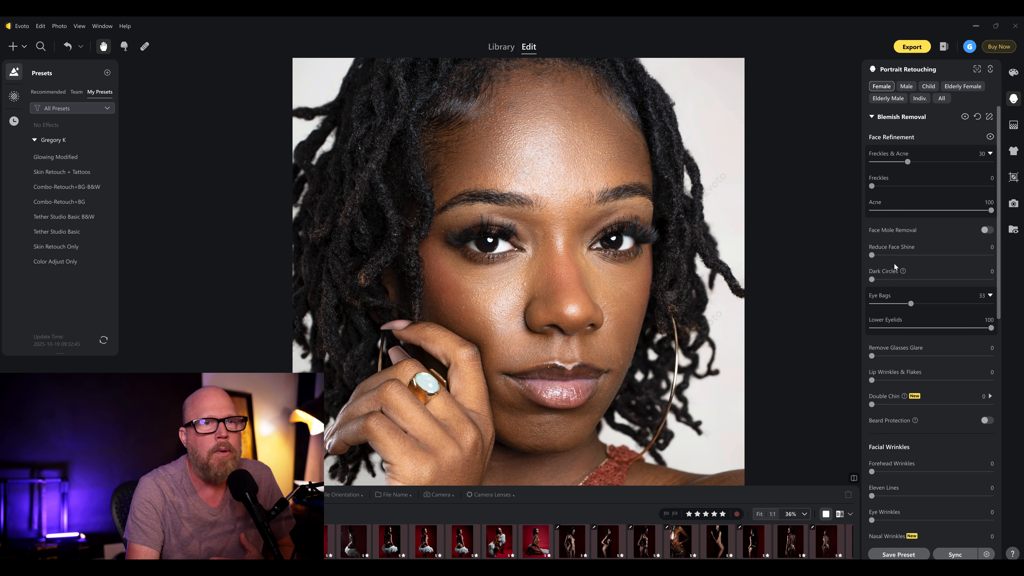
pyautogui.moveTo(911, 305); pyautogui.dragTo(900, 305)
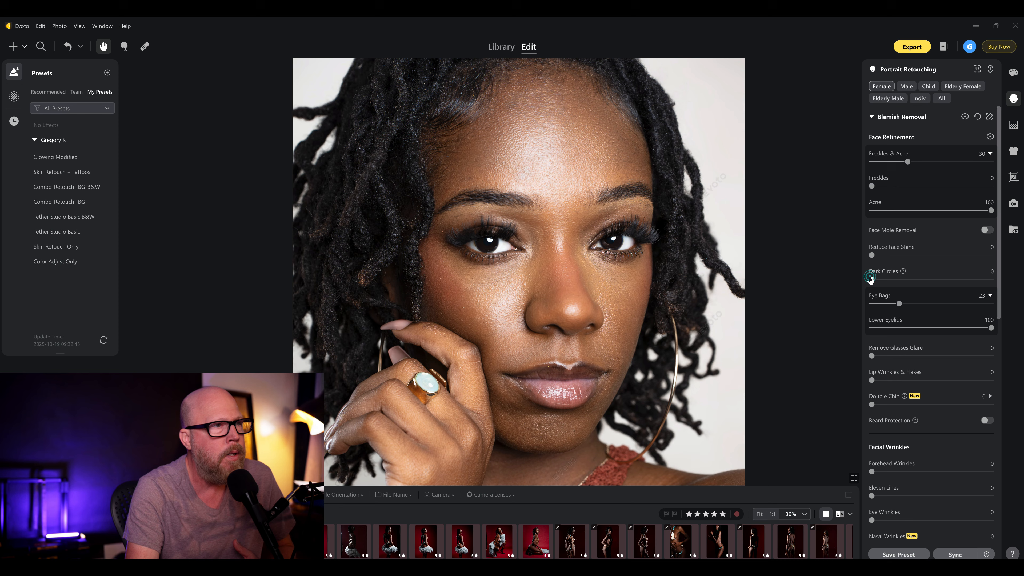
# - Try Dark Circles at 100 and return it to 0, closing the Blemish Removal settings
pyautogui.moveTo(871, 279); pyautogui.dragTo(1023, 282)
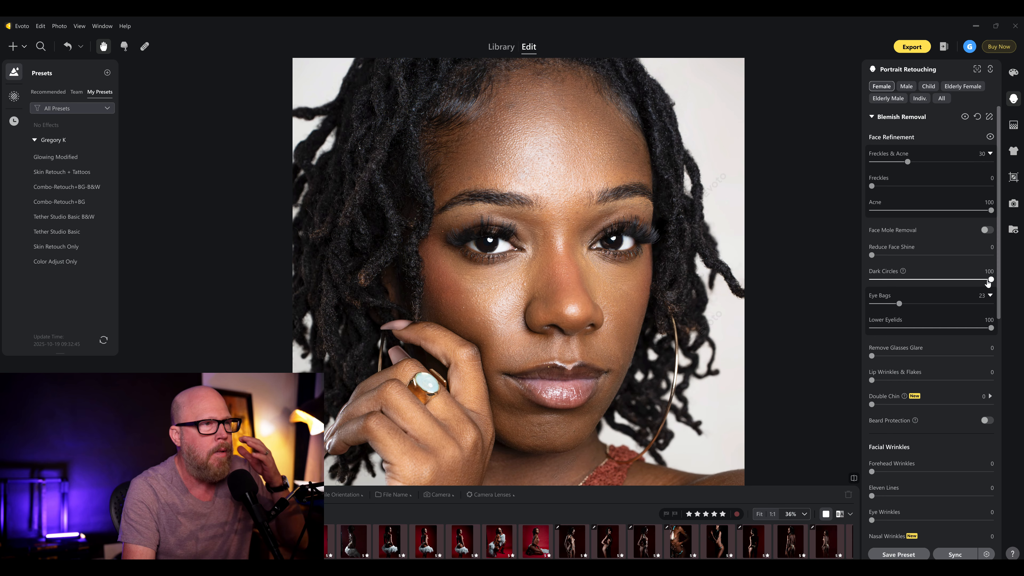
pyautogui.moveTo(988, 280); pyautogui.dragTo(797, 290)
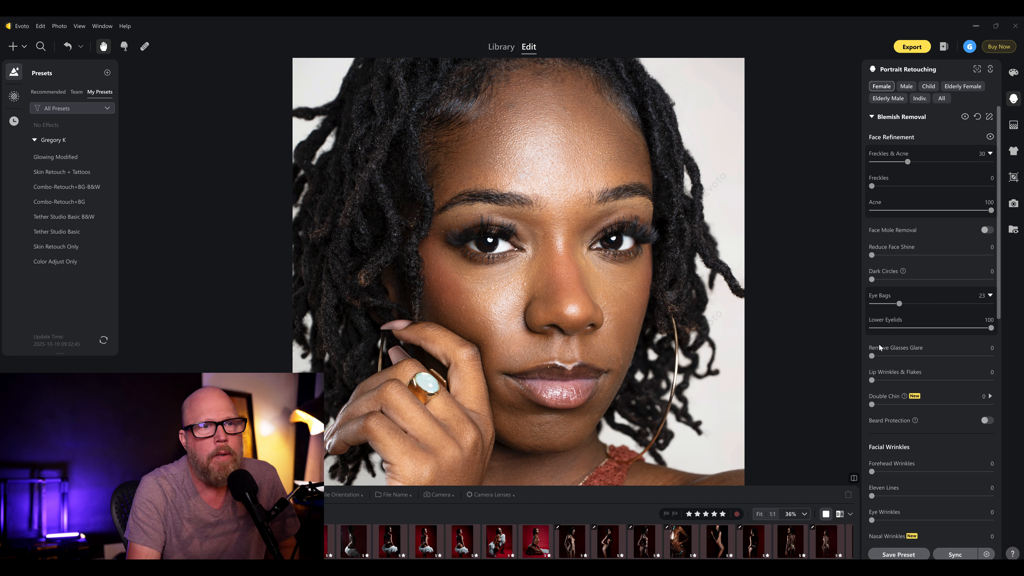
pyautogui.click(871, 118)
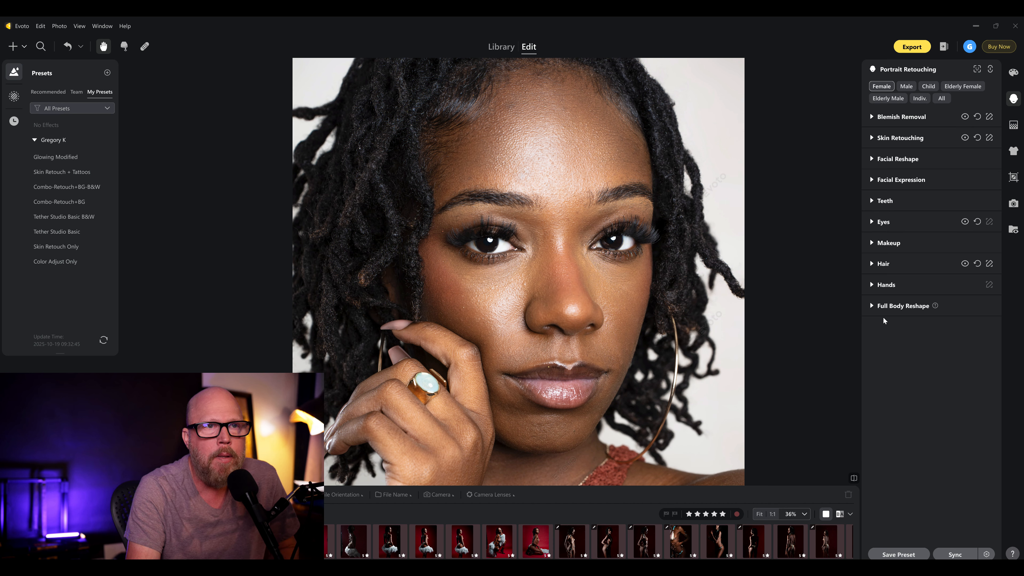
# - Compare the portrait with the Skin Retouching adjustments hidden and shown
pyautogui.click(872, 138)
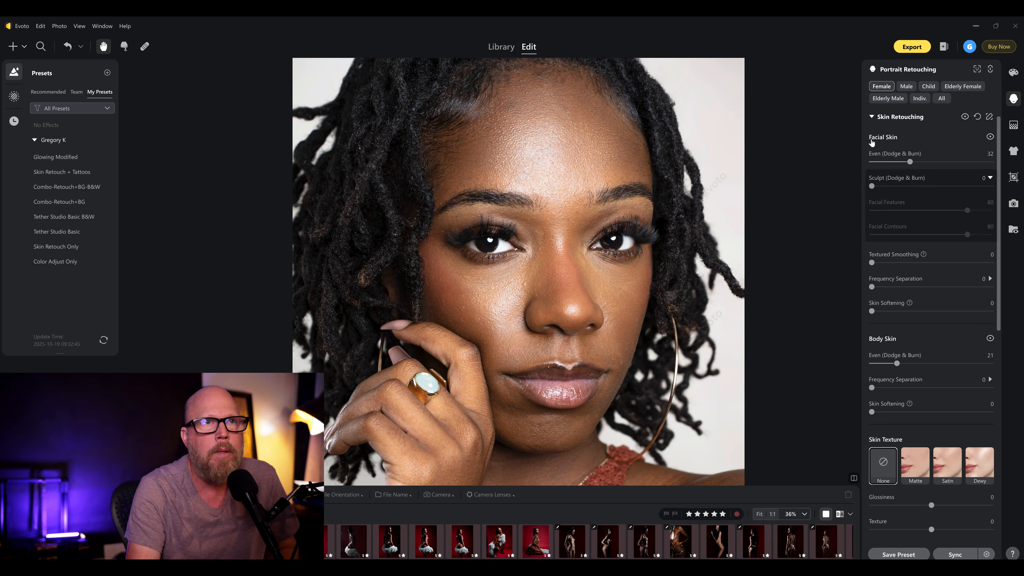
pyautogui.click(872, 117)
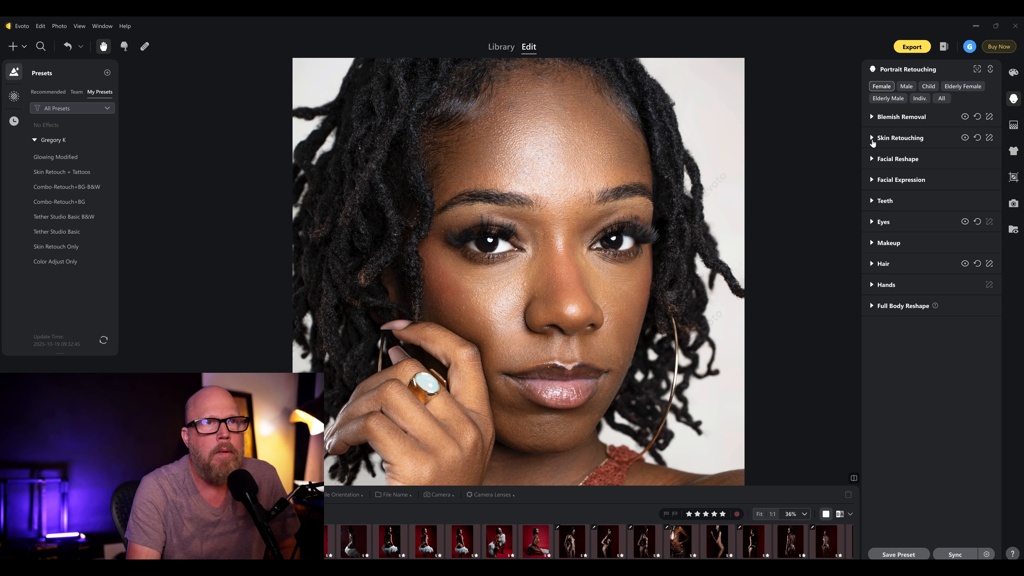
pyautogui.click(871, 138)
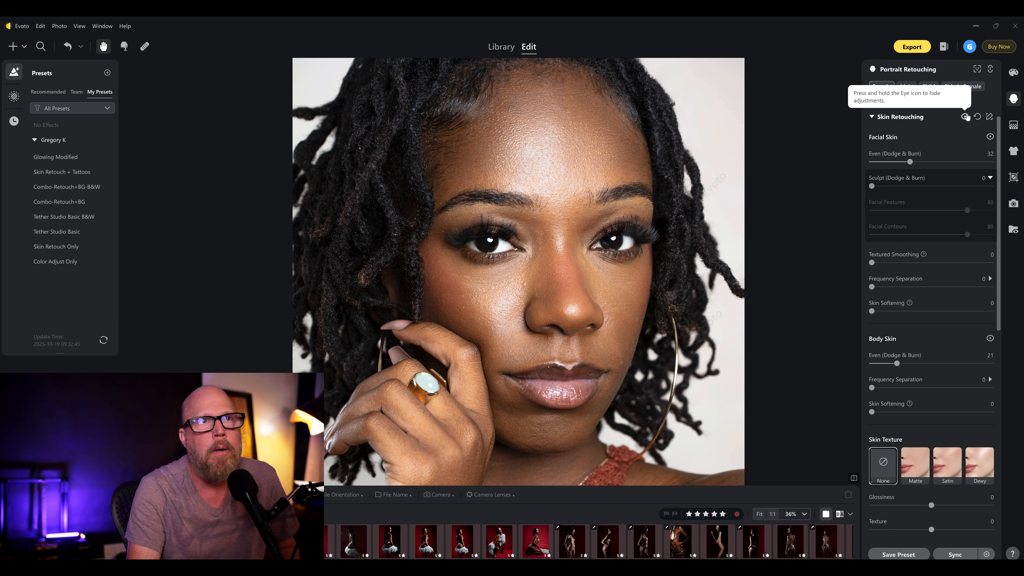
pyautogui.click(967, 117)
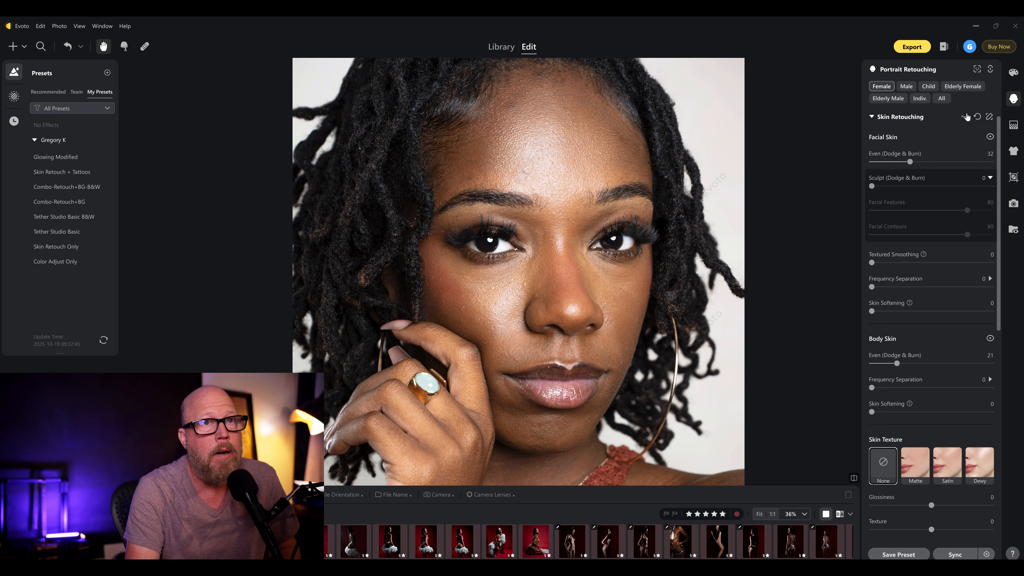
pyautogui.click(966, 117)
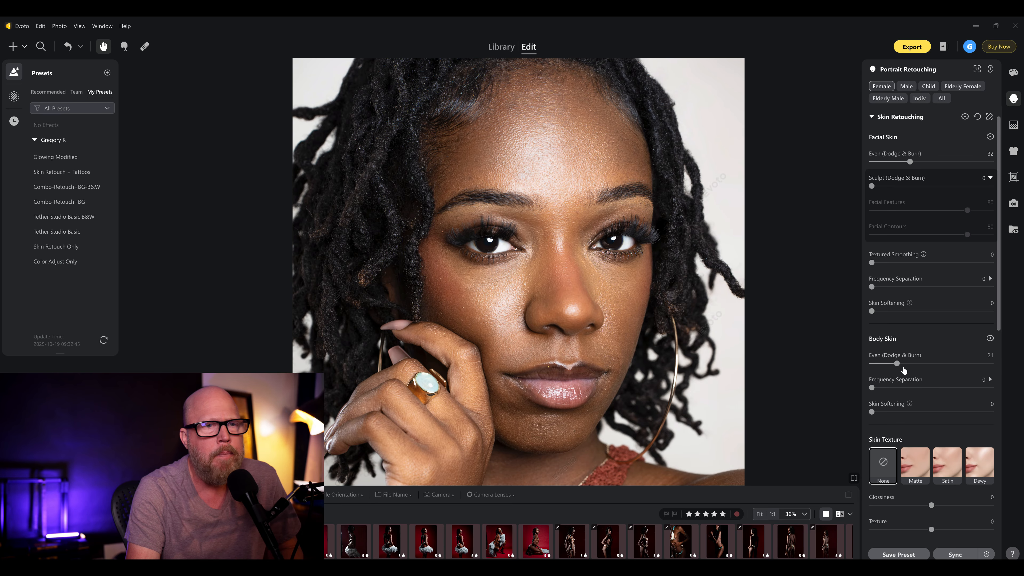
# - Set Even (Dodge & Burn) for the body skin to 0 and compare the whole portrait with its original
pyautogui.moveTo(896, 363); pyautogui.dragTo(894, 366)
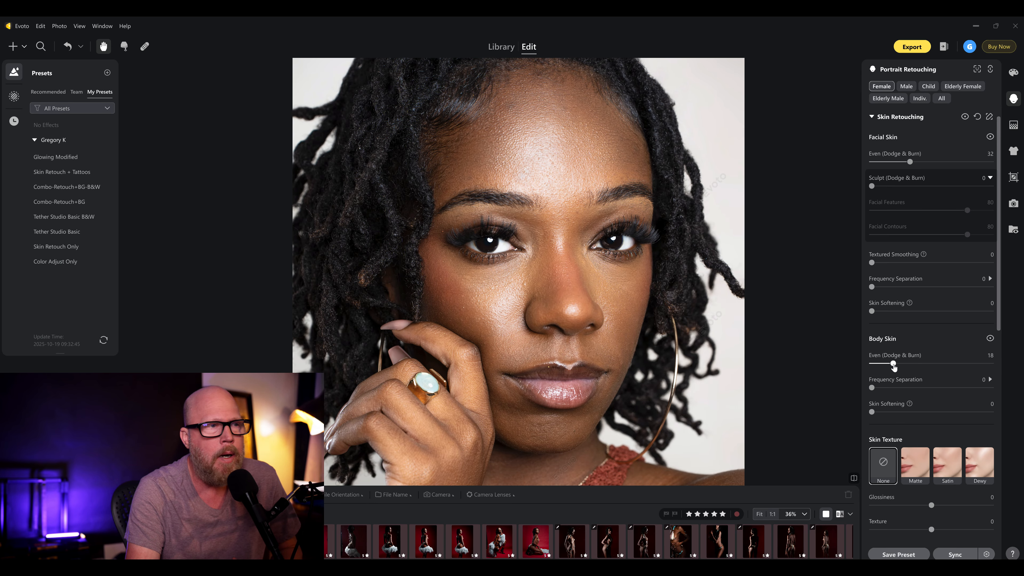
pyautogui.scroll(-5, 569, 363)
pyautogui.moveTo(623, 372); pyautogui.dragTo(596, 271)
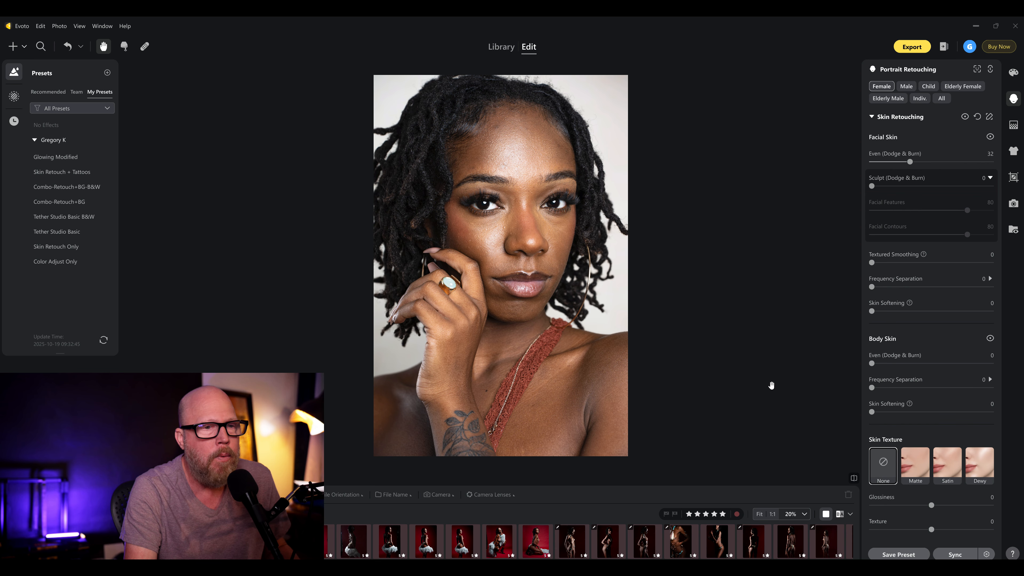
pyautogui.click(853, 480)
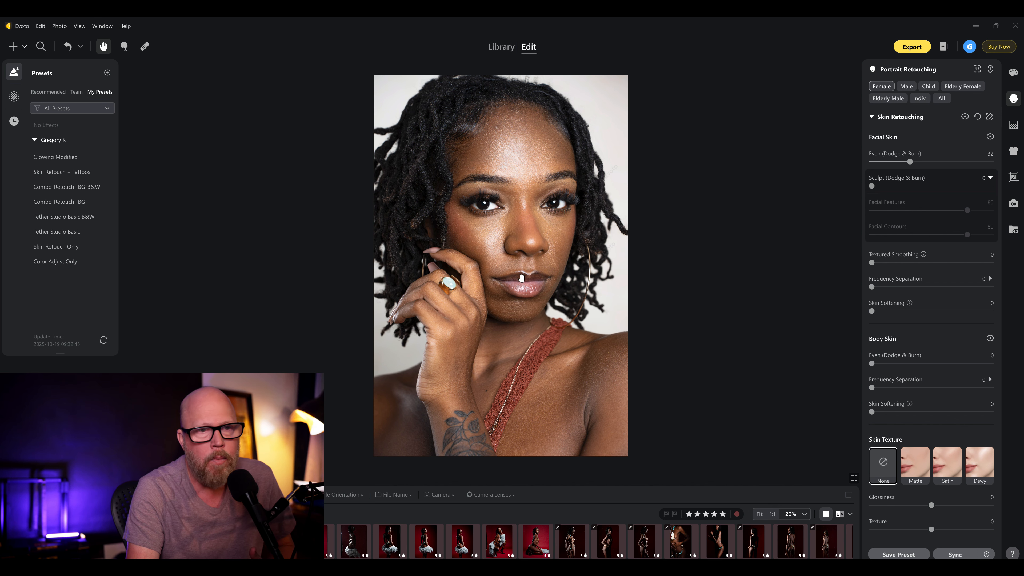
# - In Blemish Removal, test Lip Wrinkles & Flakes at 100 and settle it at 19
pyautogui.scroll(5, 522, 278)
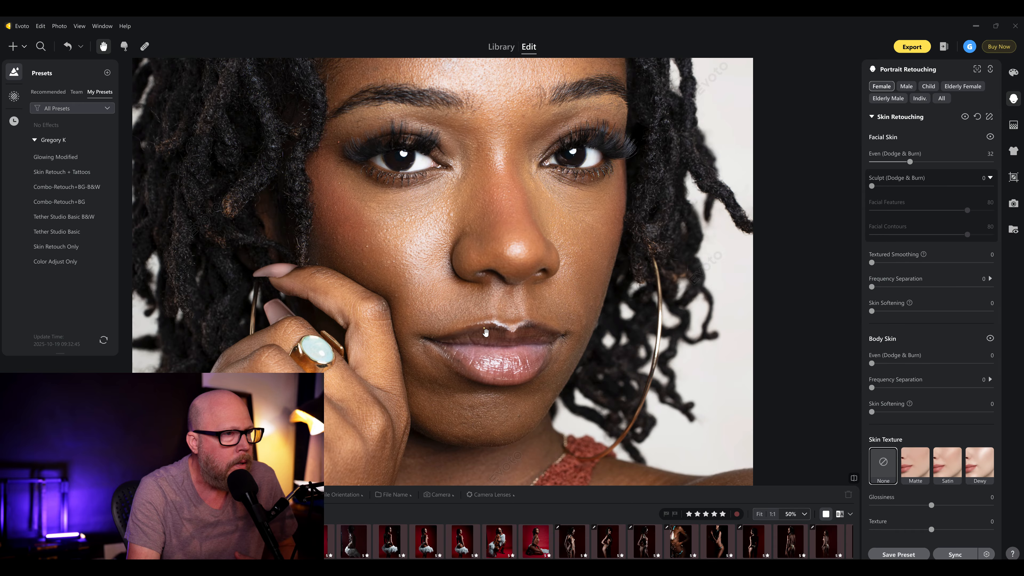
pyautogui.scroll(1, 892, 140)
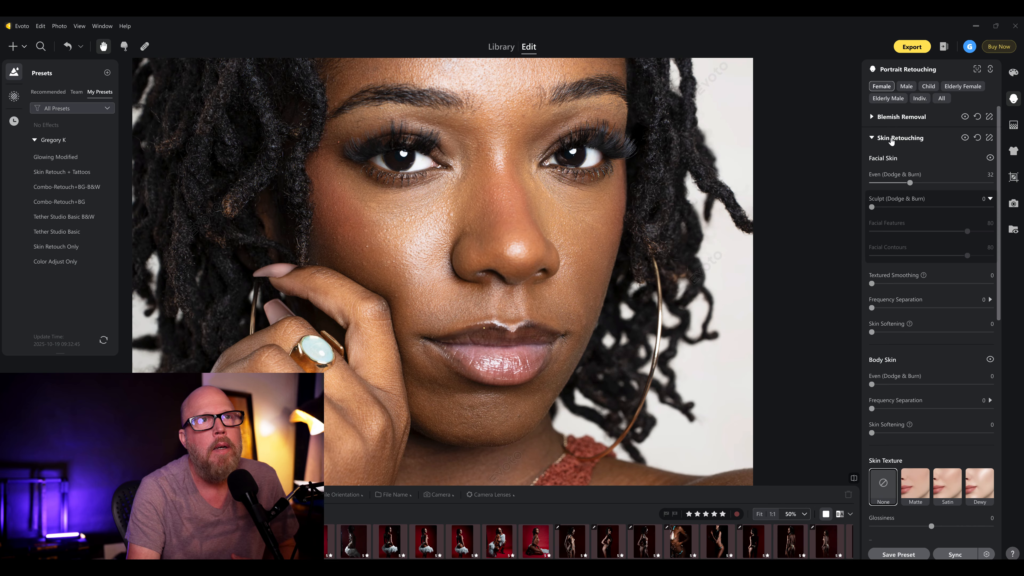
pyautogui.click(872, 138)
pyautogui.click(872, 118)
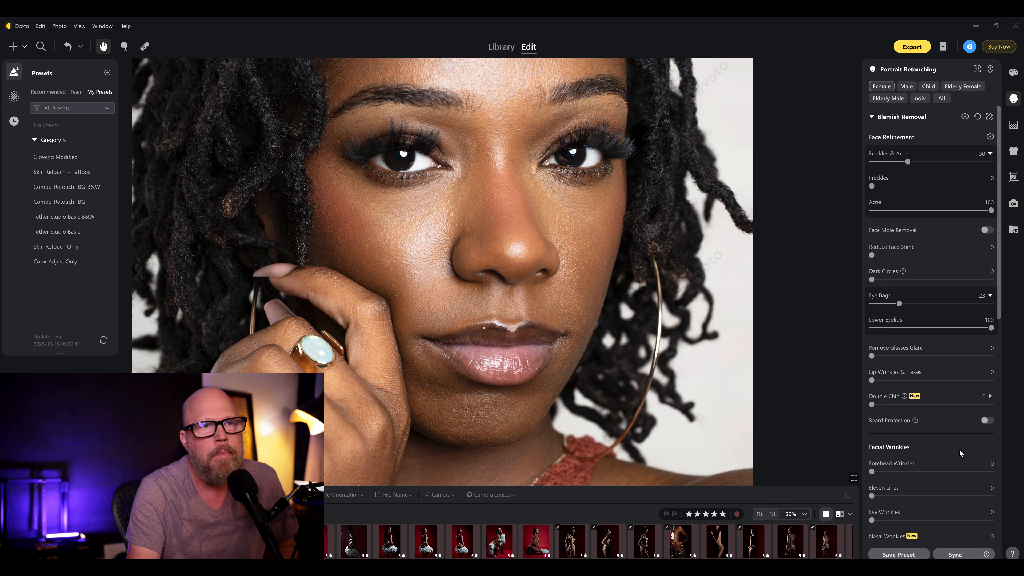
pyautogui.moveTo(872, 381); pyautogui.dragTo(993, 380)
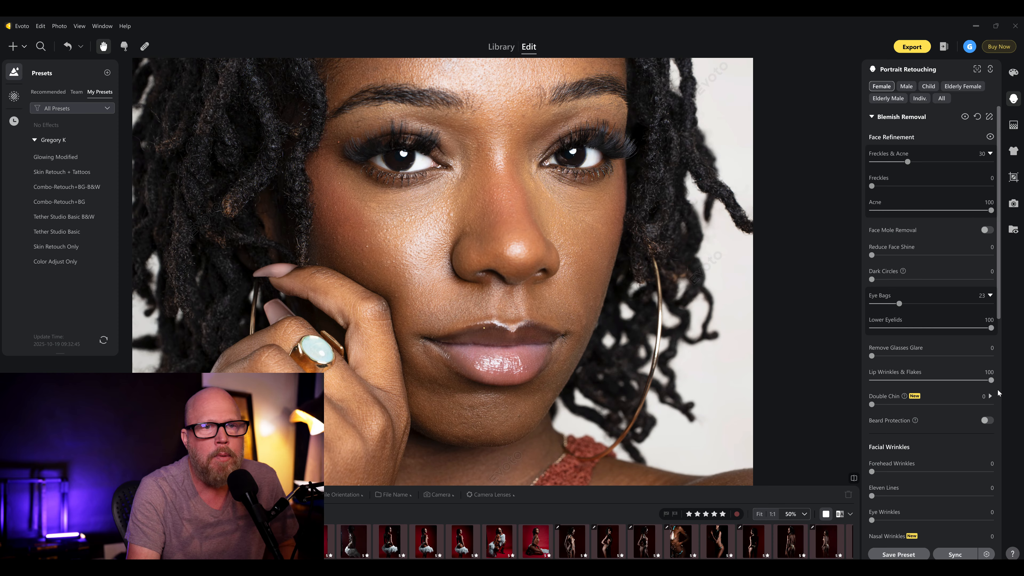
pyautogui.moveTo(991, 380); pyautogui.dragTo(894, 381)
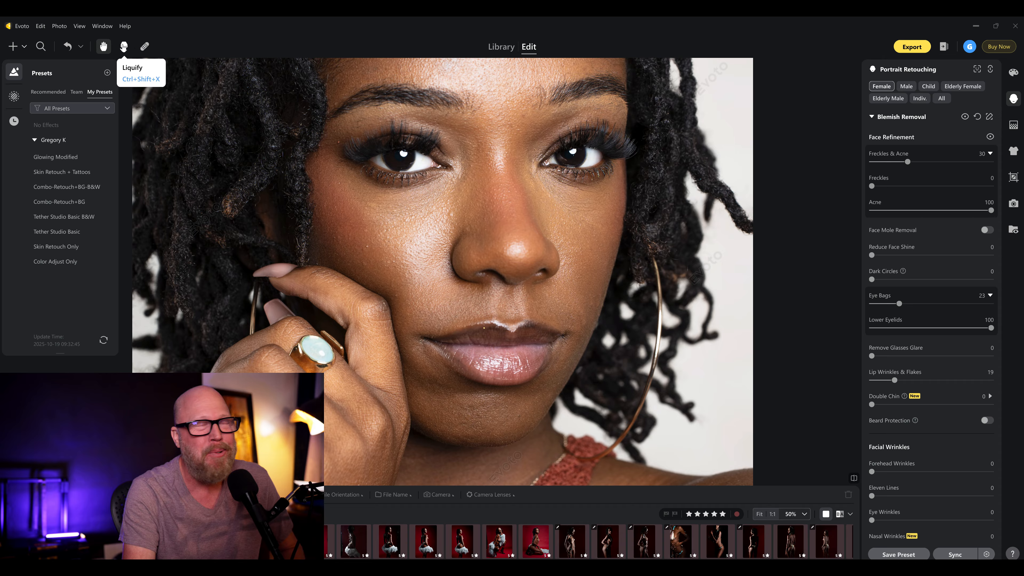
# - Heal small spots above the upper lip, on the cheek, beside the nose and near the eye with the Spot Healing Brush
pyautogui.click(145, 46)
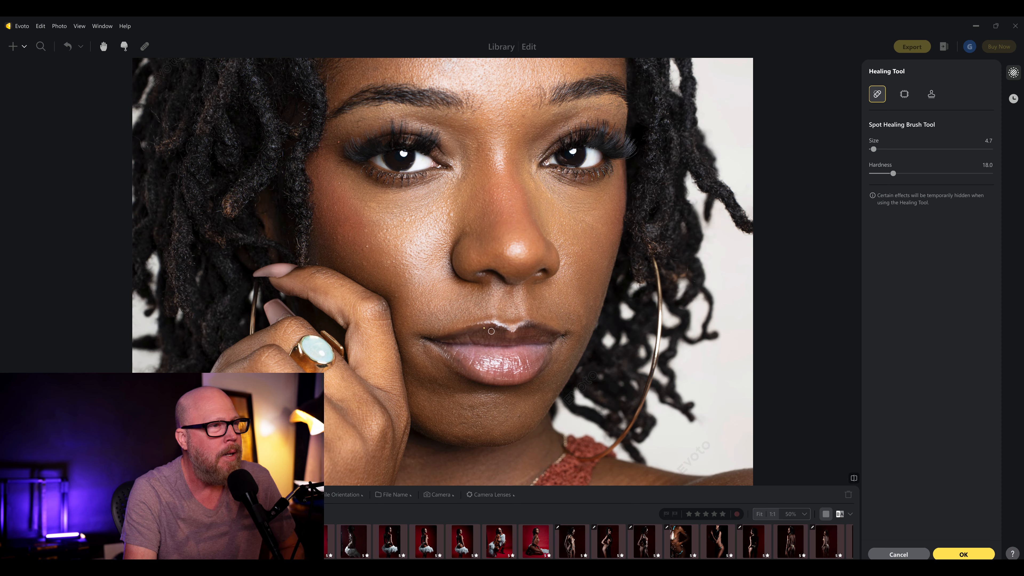
pyautogui.click(485, 327)
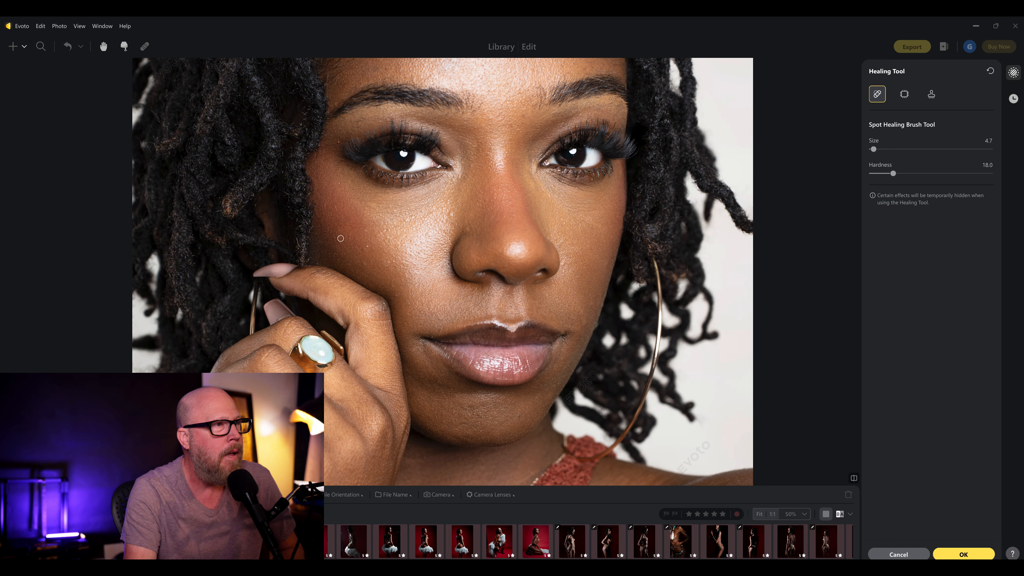
pyautogui.click(368, 246)
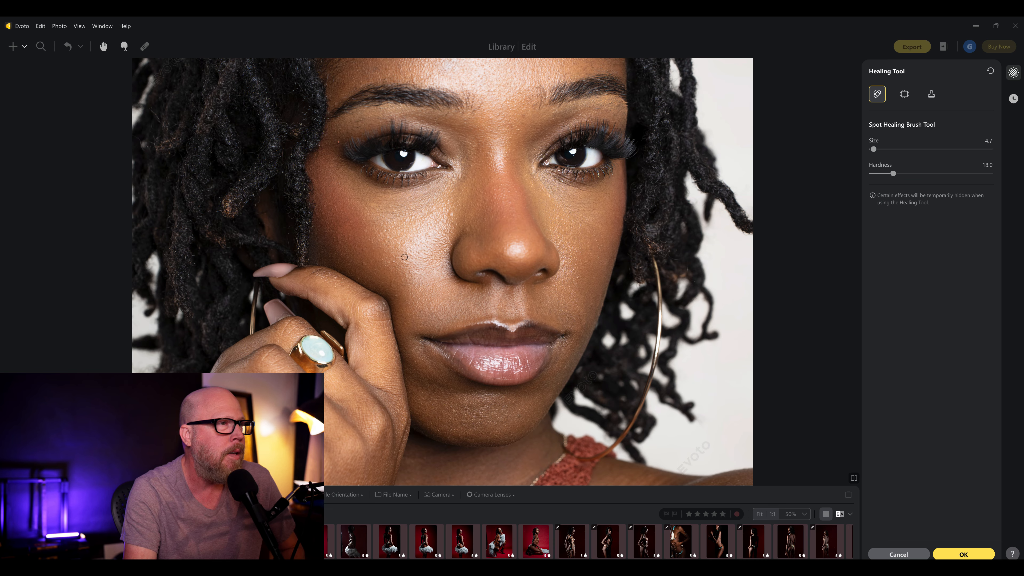
pyautogui.click(451, 214)
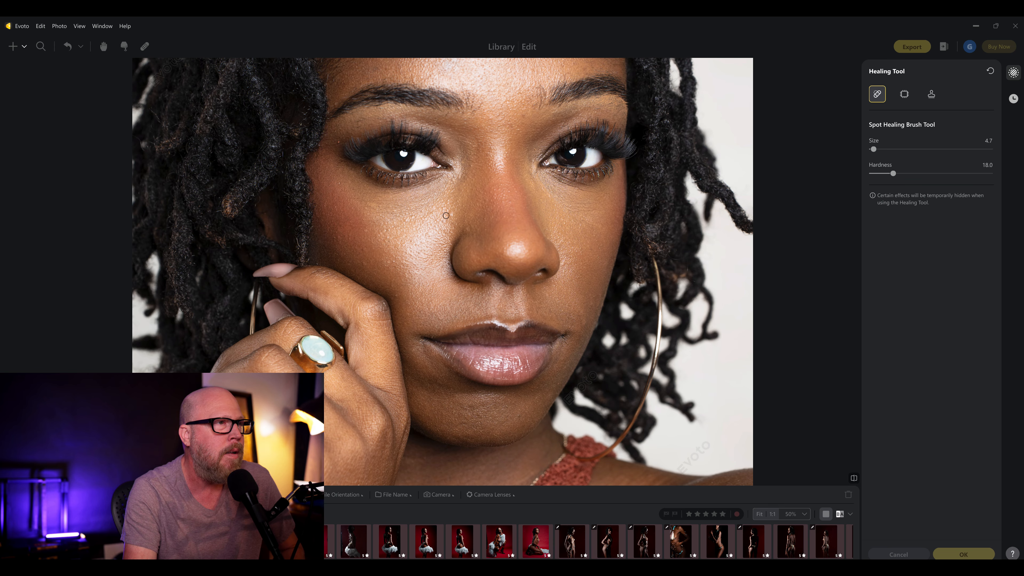
pyautogui.click(337, 140)
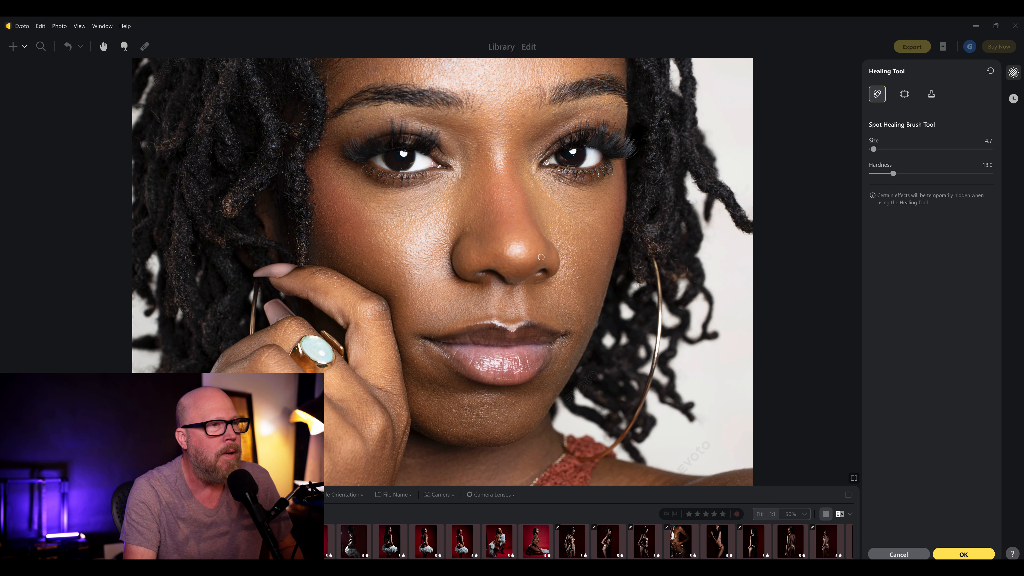
# - Try the Spot Healing Brush Hardness at 50.3 and lower it again
pyautogui.press('space')
pyautogui.moveTo(494, 295); pyautogui.dragTo(494, 298)
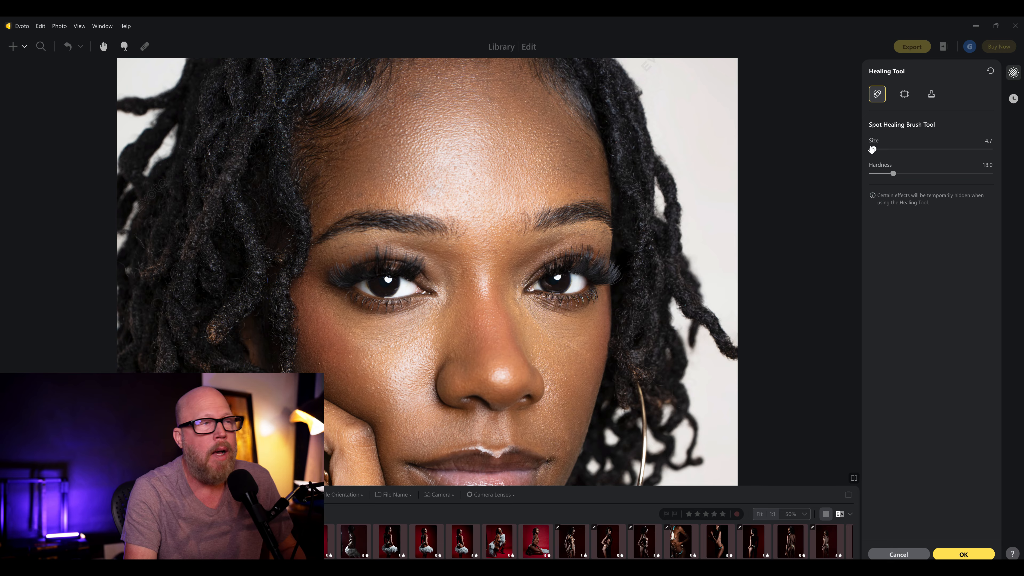
pyautogui.moveTo(893, 173); pyautogui.dragTo(932, 180)
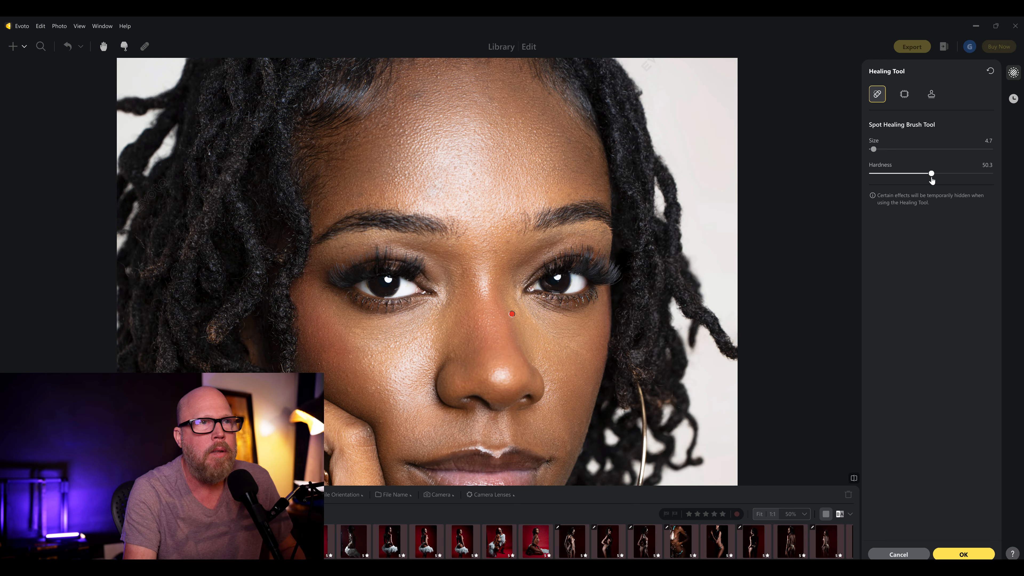
pyautogui.moveTo(932, 180); pyautogui.dragTo(890, 174)
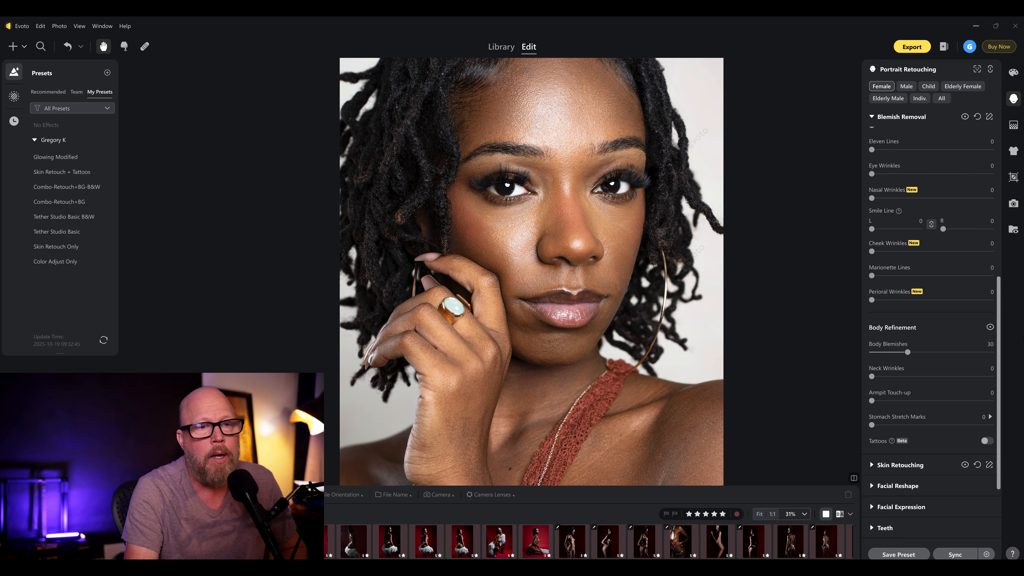
# - In Skin Retouching, set AI Unify Face Complexion to 100 and compare the face with the Skin Tone adjustments hidden and shown
pyautogui.scroll(5, 876, 130)
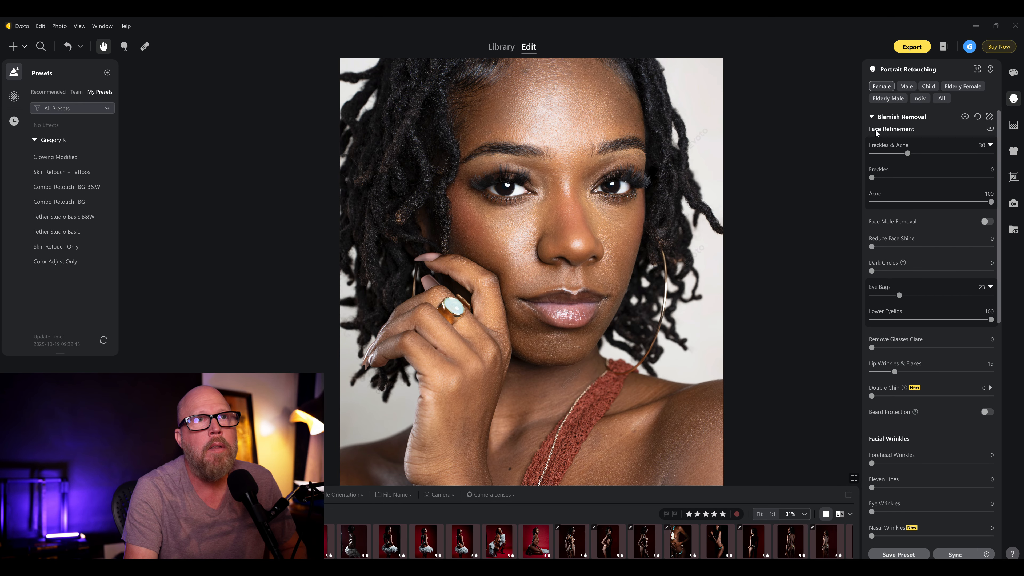
pyautogui.click(873, 117)
pyautogui.click(875, 137)
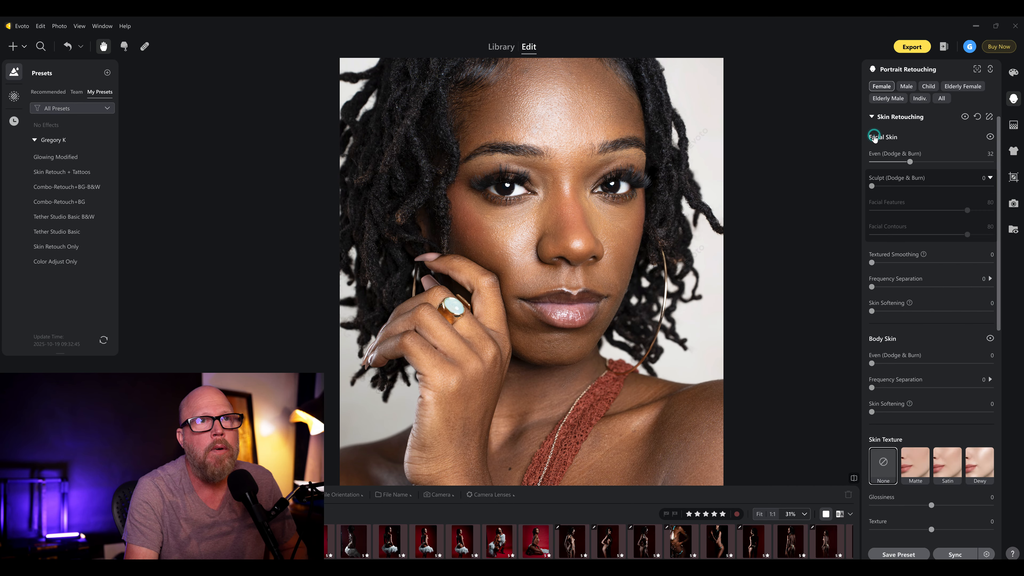
pyautogui.moveTo(999, 251); pyautogui.dragTo(998, 419)
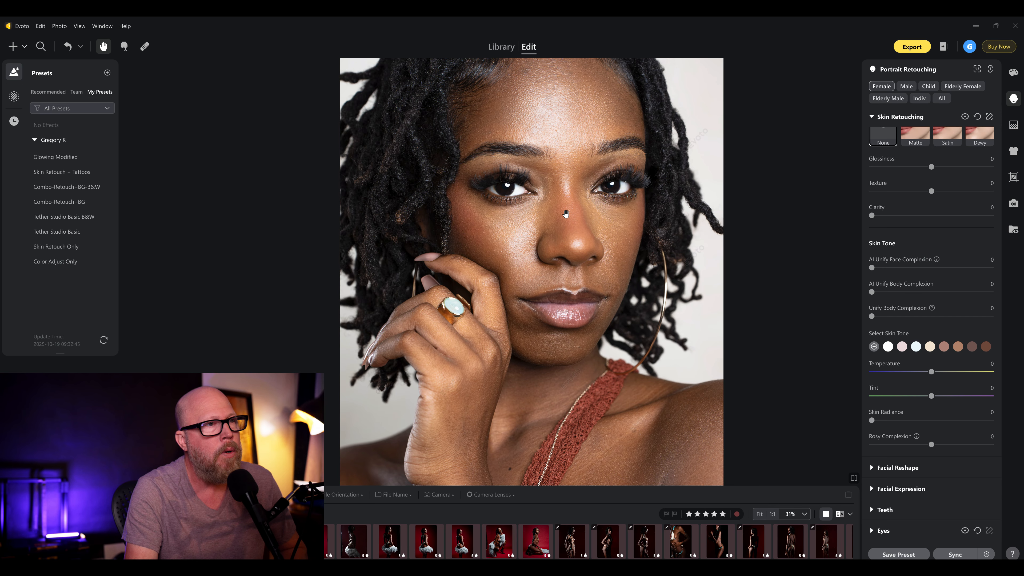
pyautogui.scroll(2, 566, 214)
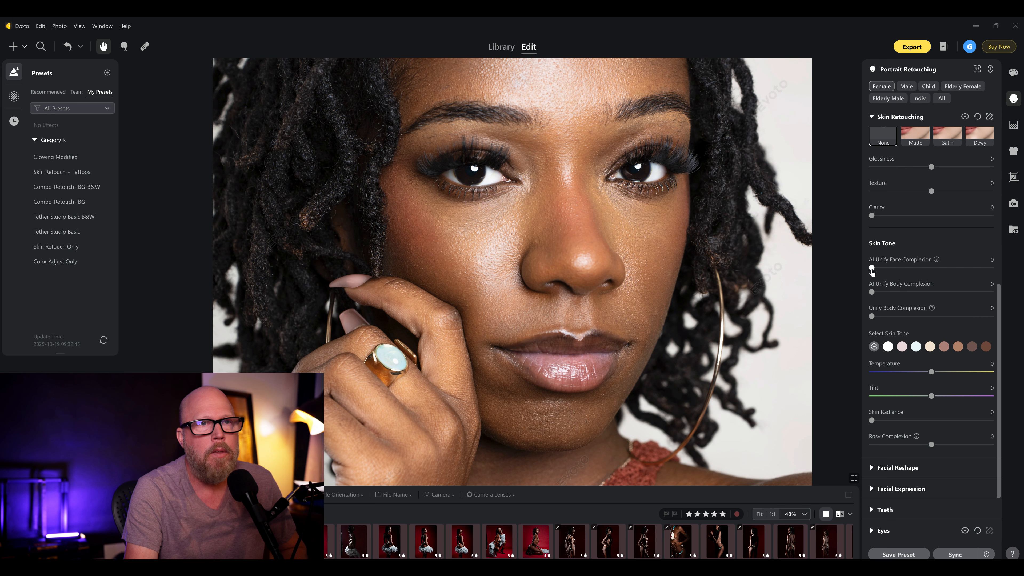
pyautogui.moveTo(872, 269); pyautogui.dragTo(1009, 287)
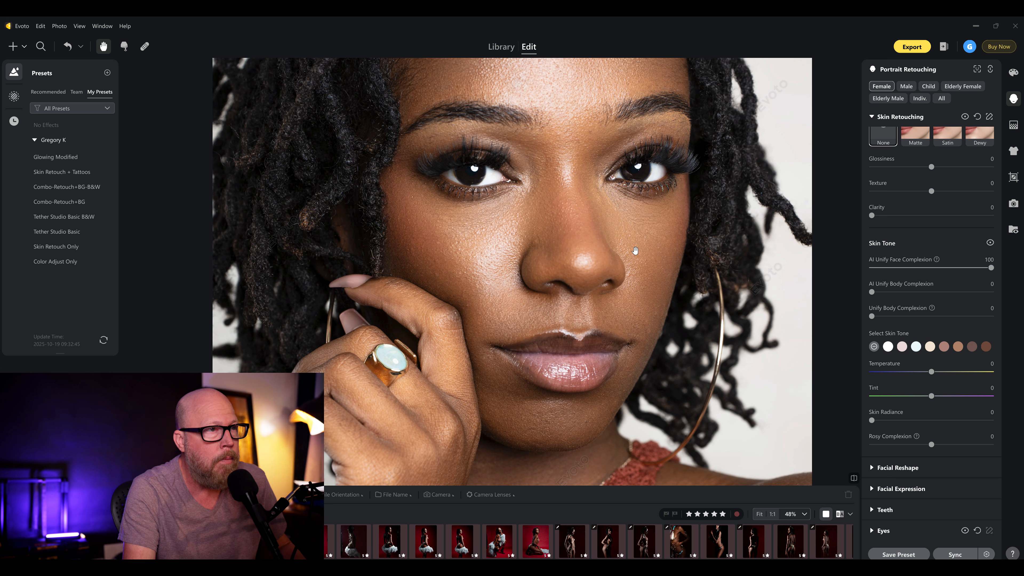
pyautogui.click(990, 244)
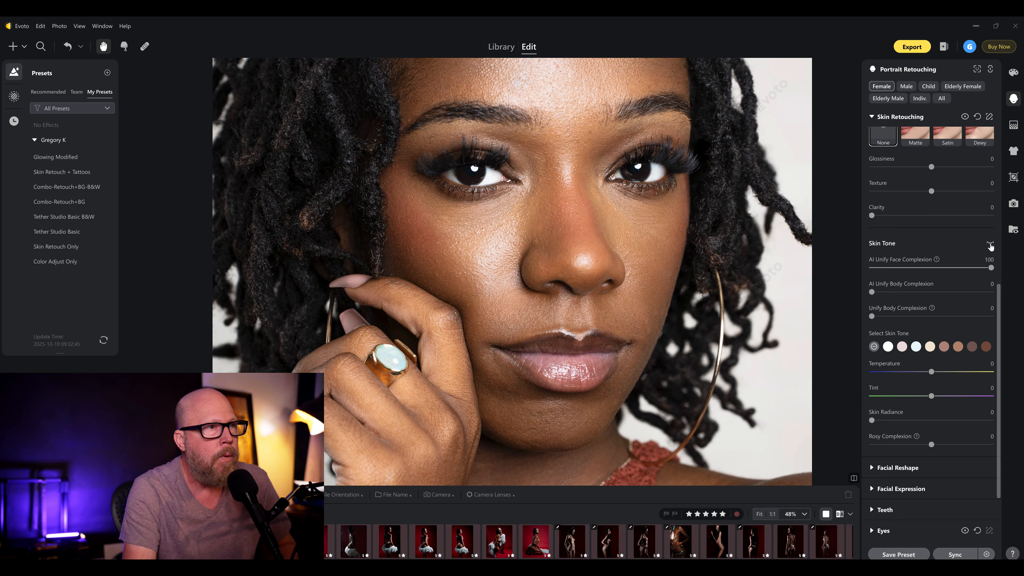
pyautogui.click(990, 244)
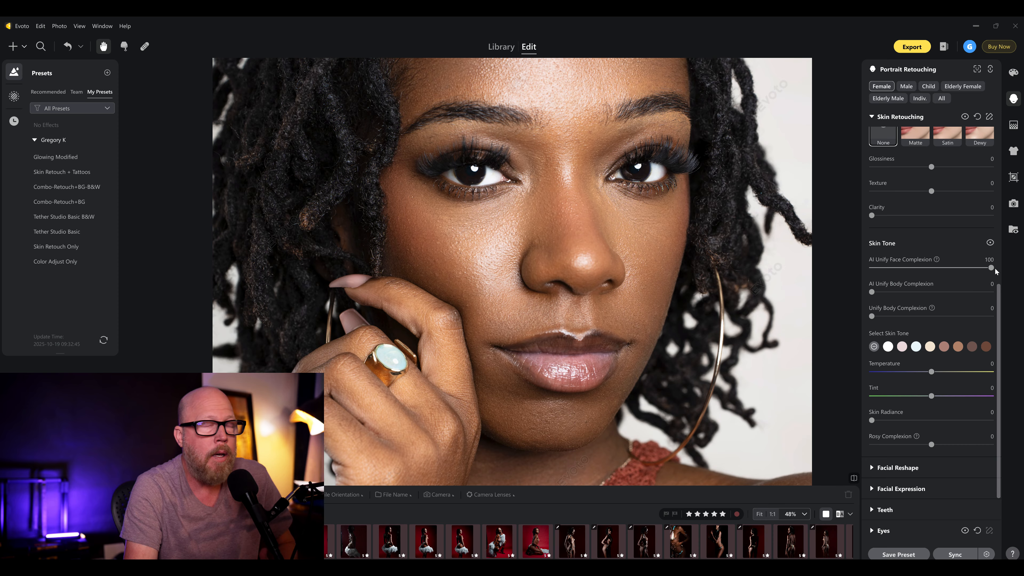
# - Try the orange-tan skin tone on the whole portrait and undo it
pyautogui.scroll(-5, 496, 225)
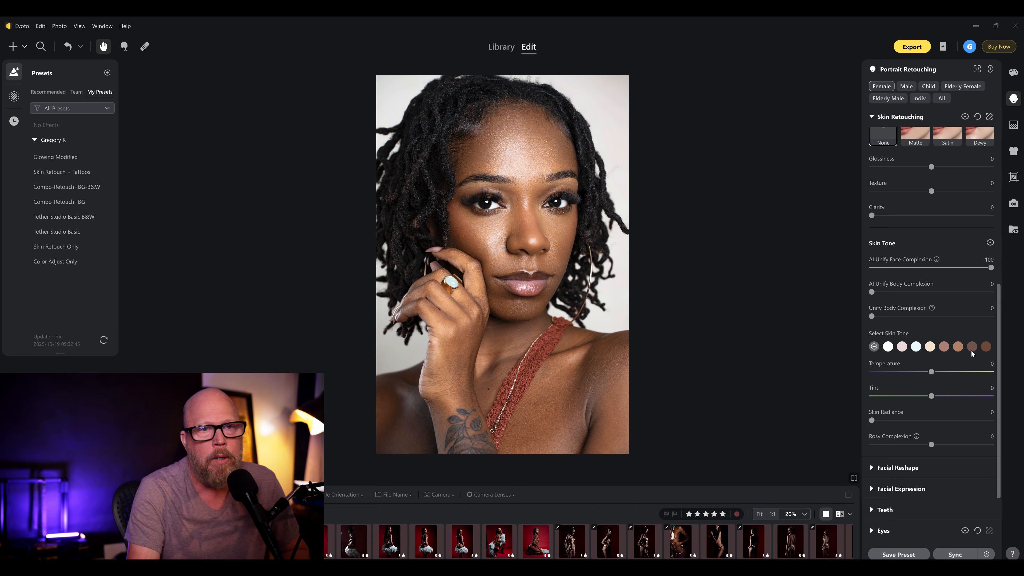
pyautogui.click(959, 348)
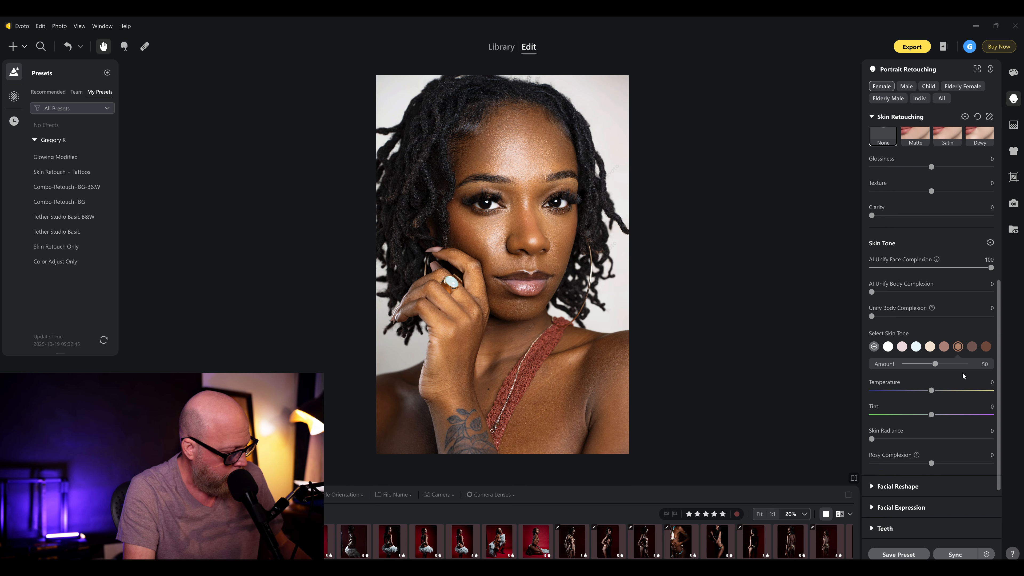
pyautogui.hotkey('ctrl', 'z')
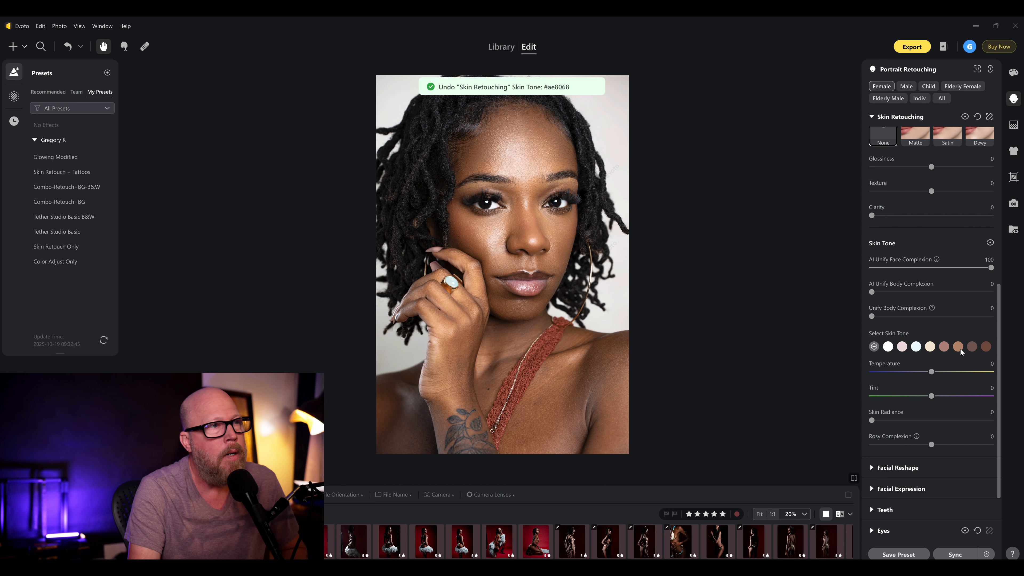
# - Try the rosy-brown skin tone, testing Amount at 28, 100 and 52 and comparing the portrait with Skin Tone hidden and shown
pyautogui.click(944, 347)
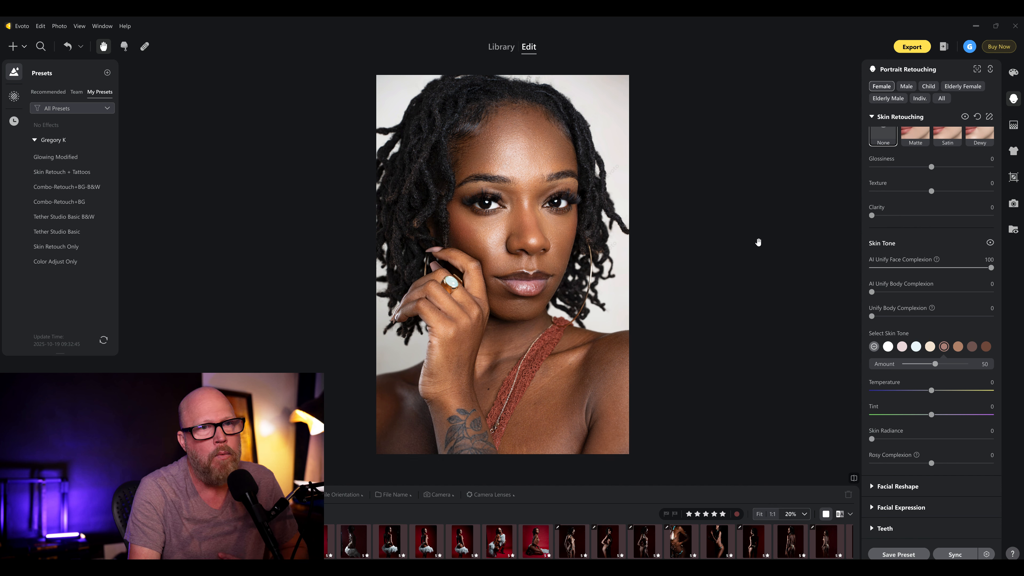
pyautogui.moveTo(935, 364); pyautogui.dragTo(923, 365)
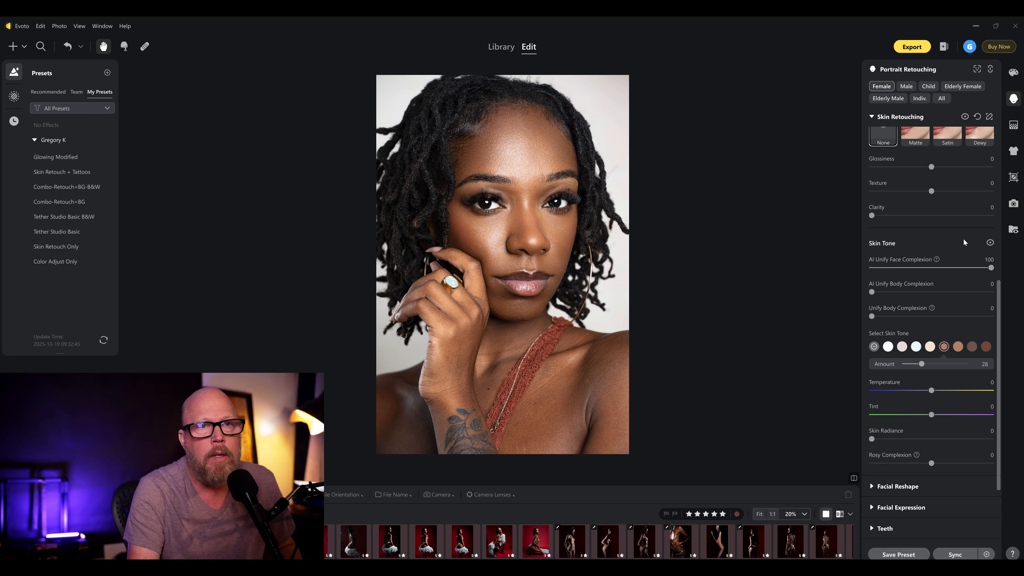
pyautogui.click(989, 244)
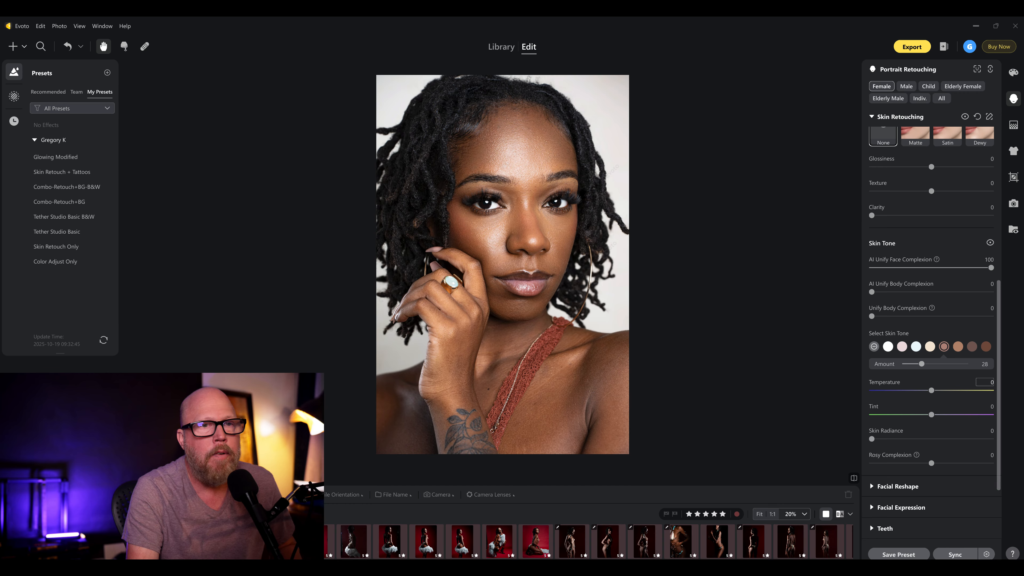
pyautogui.moveTo(922, 364); pyautogui.dragTo(983, 366)
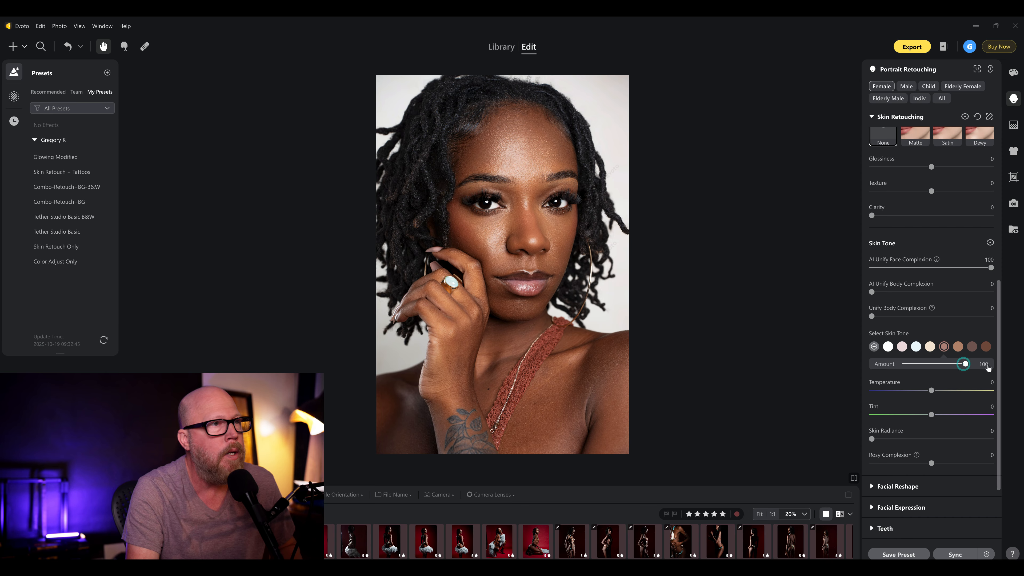
pyautogui.moveTo(966, 364); pyautogui.dragTo(937, 365)
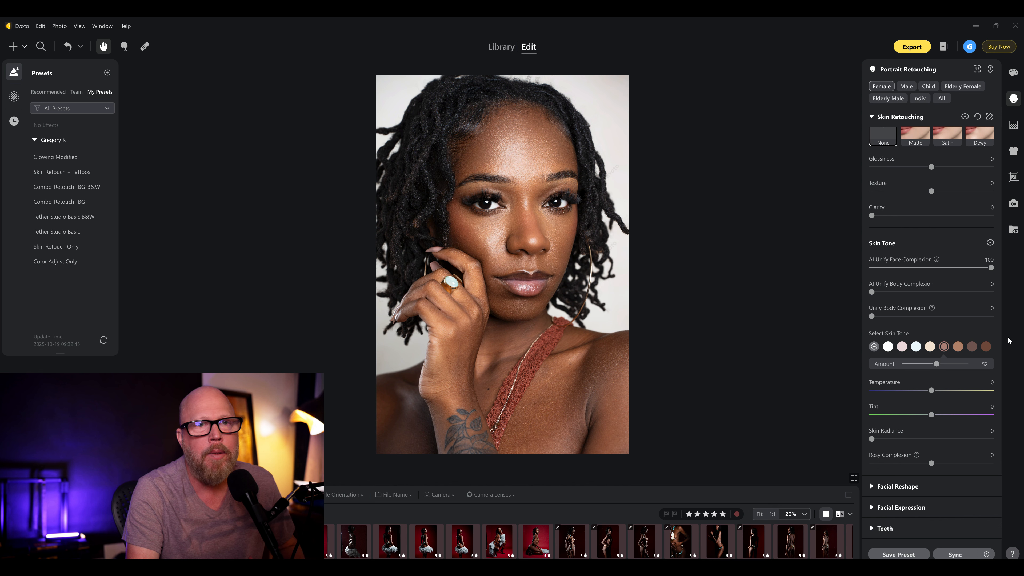
# - Apply the deep reddish-brown skin tone and, after testing Amount at 22, 100 and 20, settle it slightly above 35
pyautogui.click(986, 347)
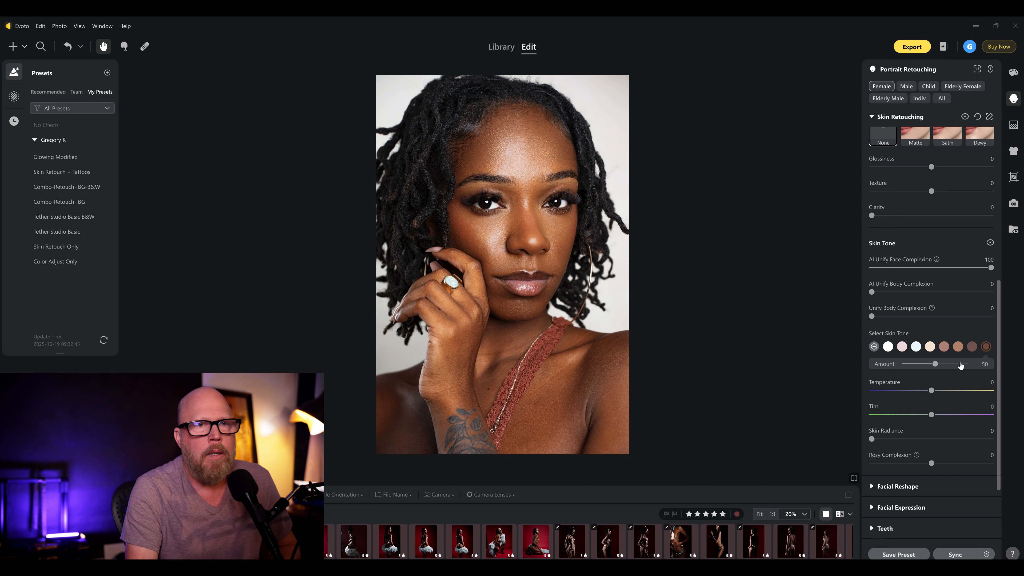
pyautogui.click(936, 365)
pyautogui.moveTo(936, 365); pyautogui.dragTo(919, 364)
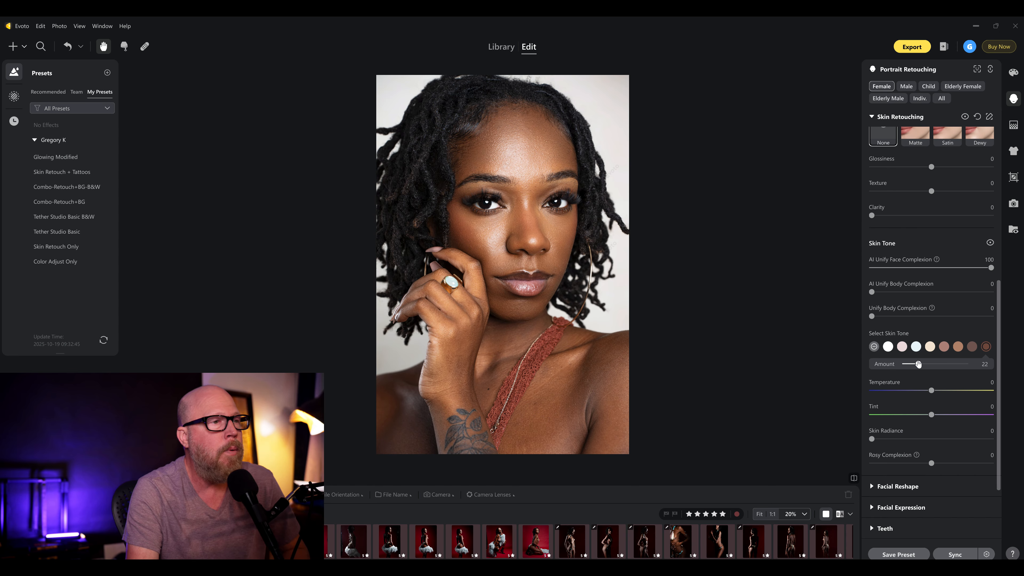
pyautogui.moveTo(919, 364); pyautogui.dragTo(982, 373)
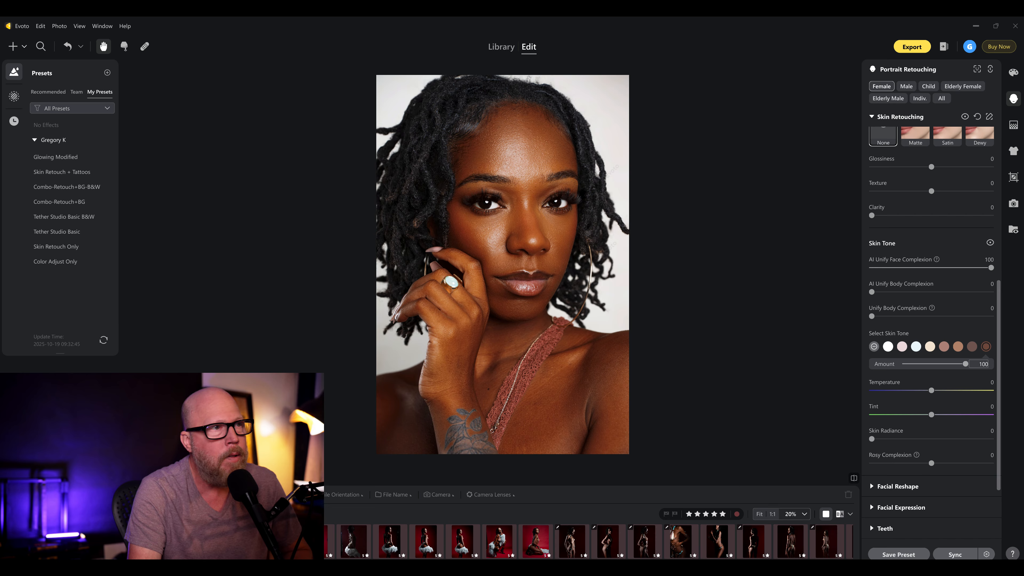
pyautogui.moveTo(965, 364); pyautogui.dragTo(917, 366)
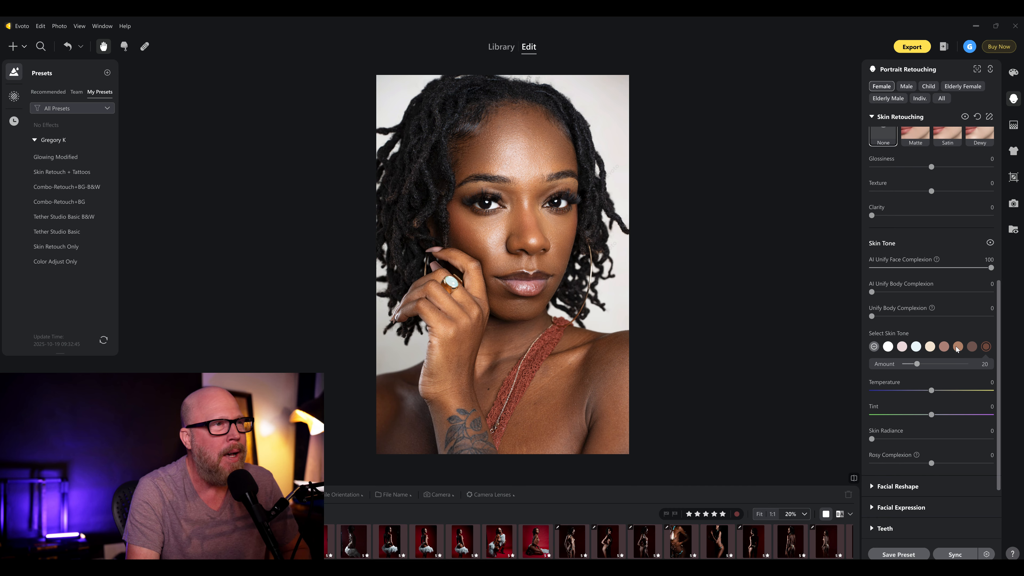
pyautogui.moveTo(913, 363); pyautogui.dragTo(927, 368)
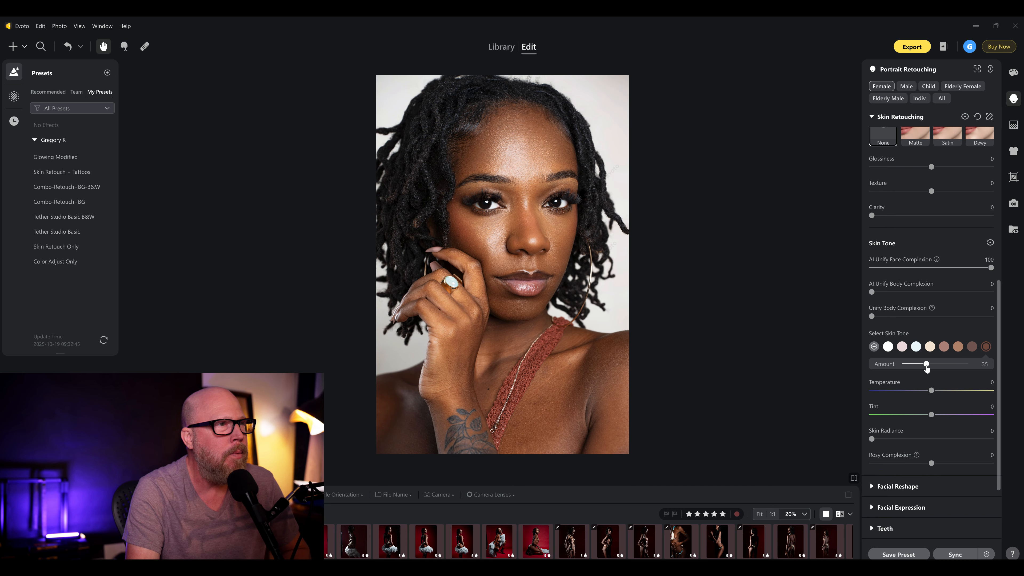
pyautogui.moveTo(927, 365); pyautogui.dragTo(928, 364)
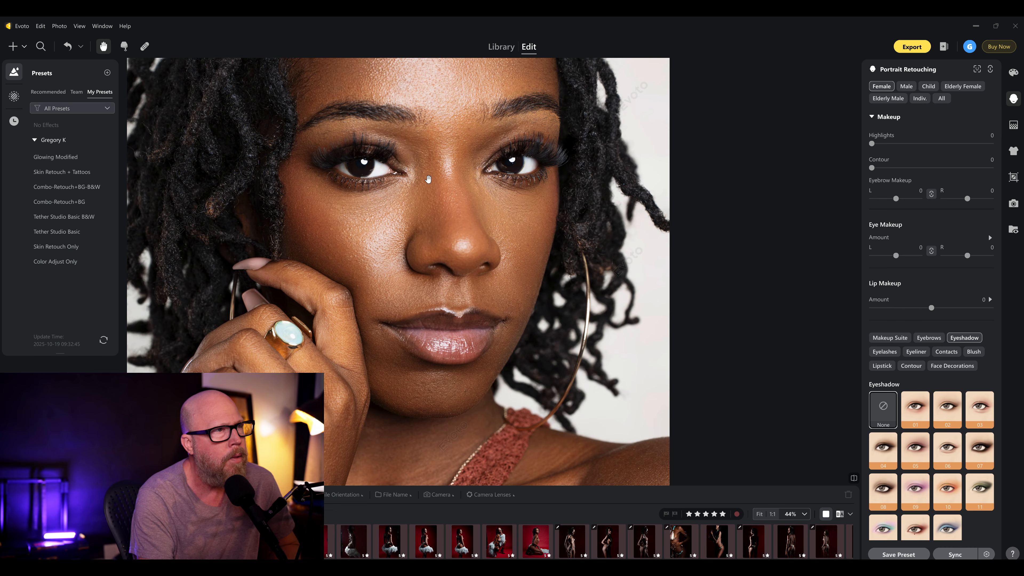
# - Apply eyeshadow 02 to the portrait's eyes
pyautogui.click(948, 421)
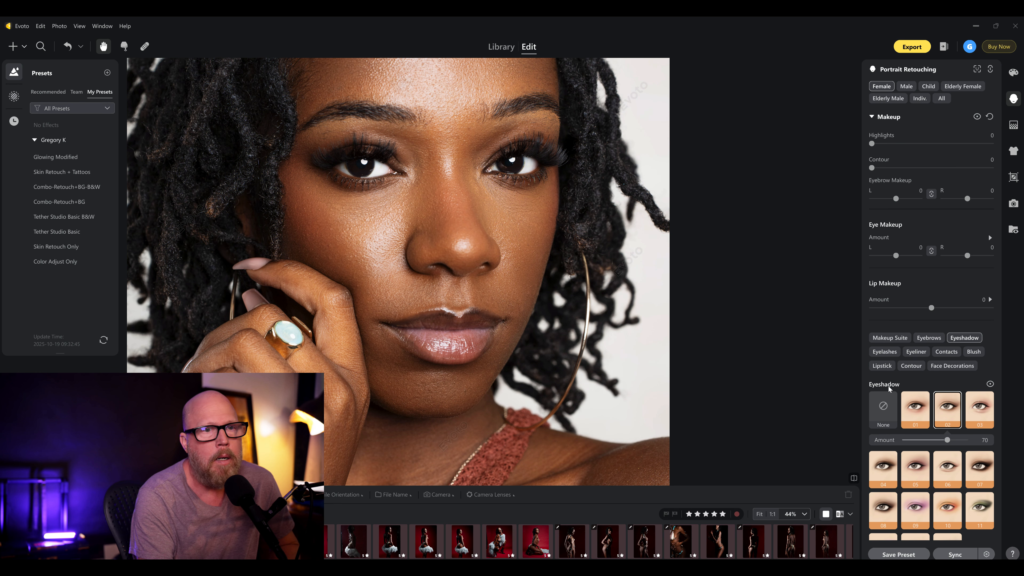
# - Raise eyeshadow 02's Amount to 100 and compare the portrait with the eyeshadow hidden and shown
pyautogui.moveTo(549, 165); pyautogui.dragTo(574, 250)
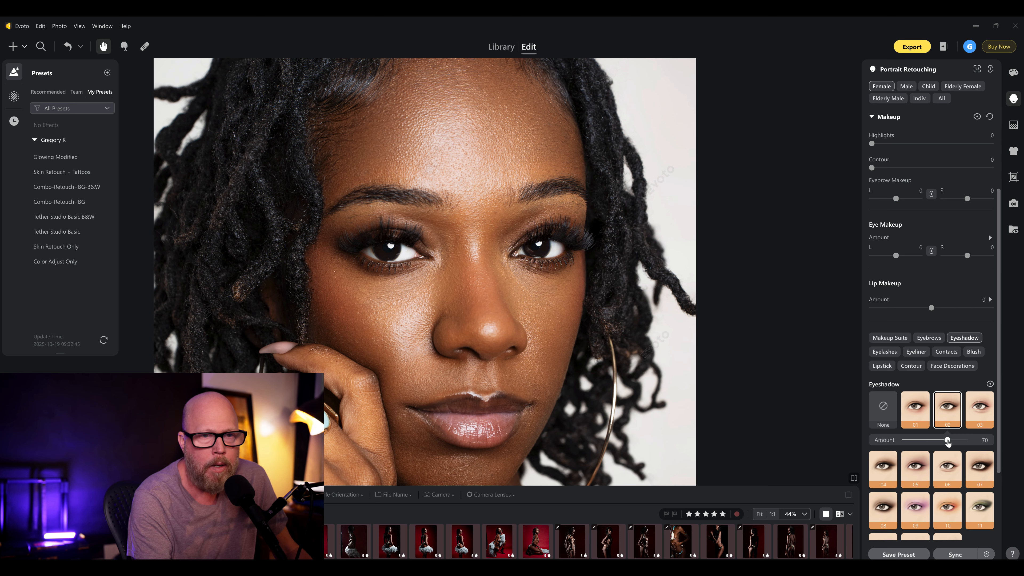
pyautogui.moveTo(948, 441); pyautogui.dragTo(967, 441)
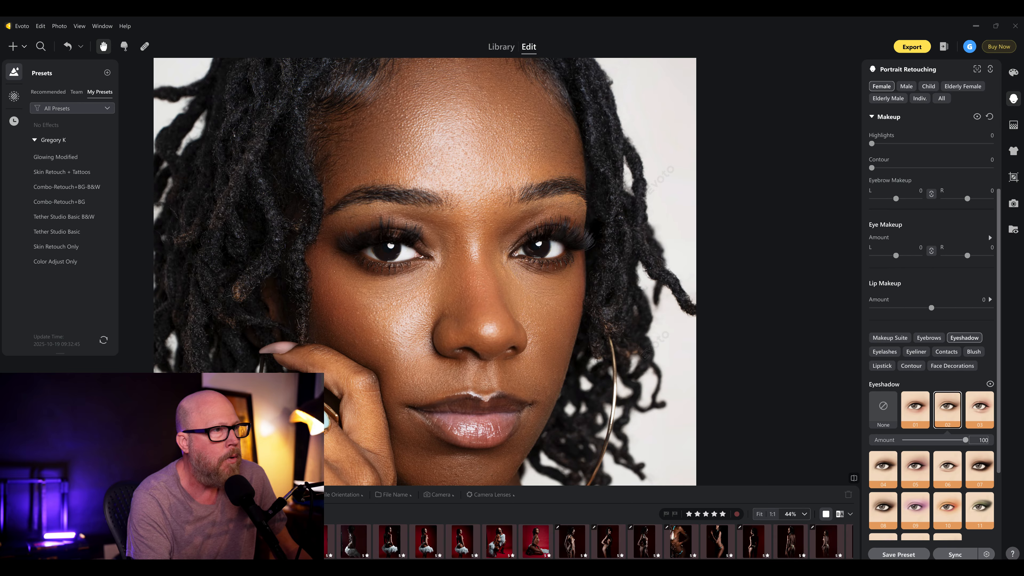
pyautogui.scroll(-4, 767, 355)
pyautogui.moveTo(629, 407); pyautogui.dragTo(486, 292)
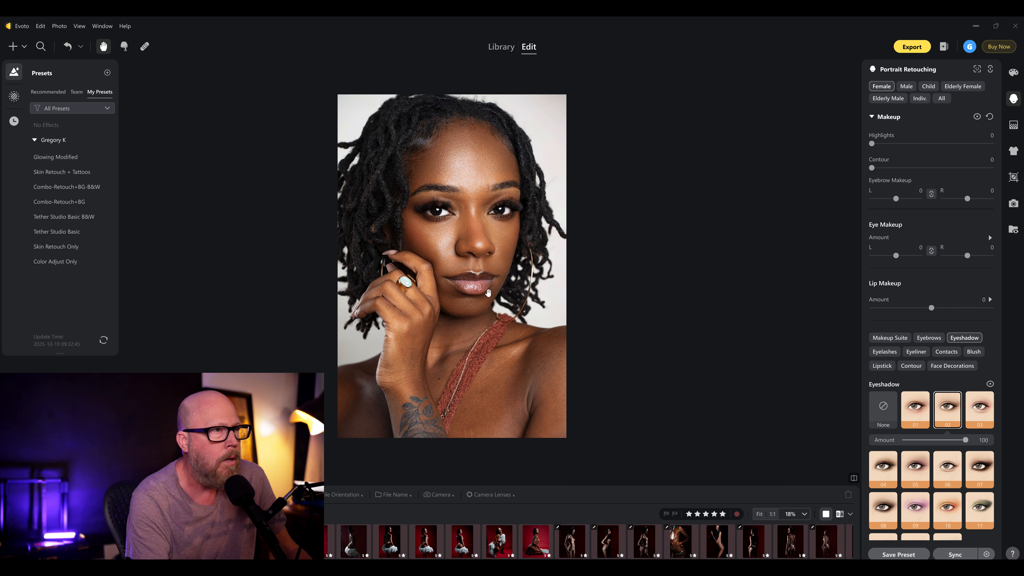
pyautogui.scroll(1, 488, 290)
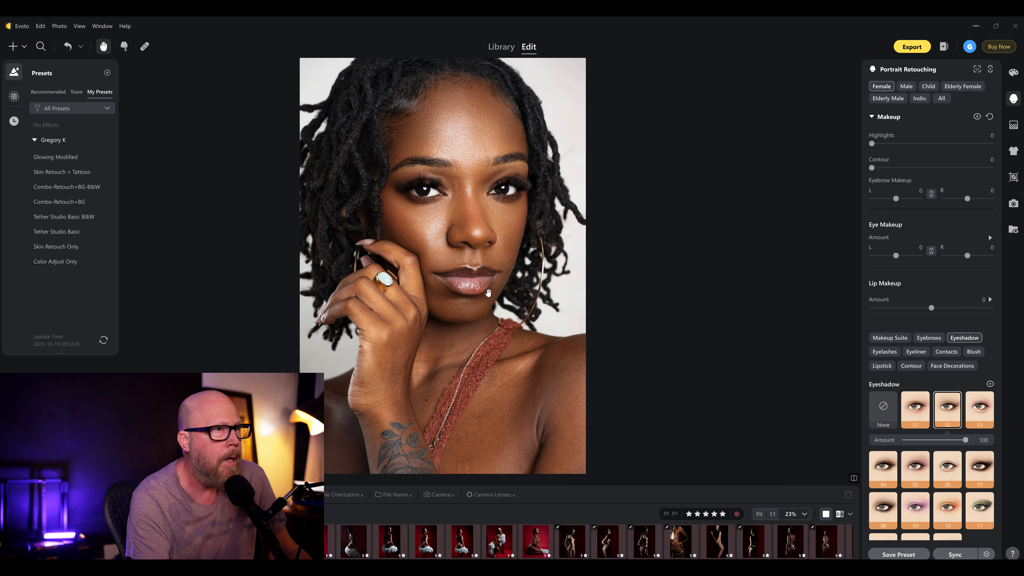
pyautogui.click(990, 384)
pyautogui.click(990, 384)
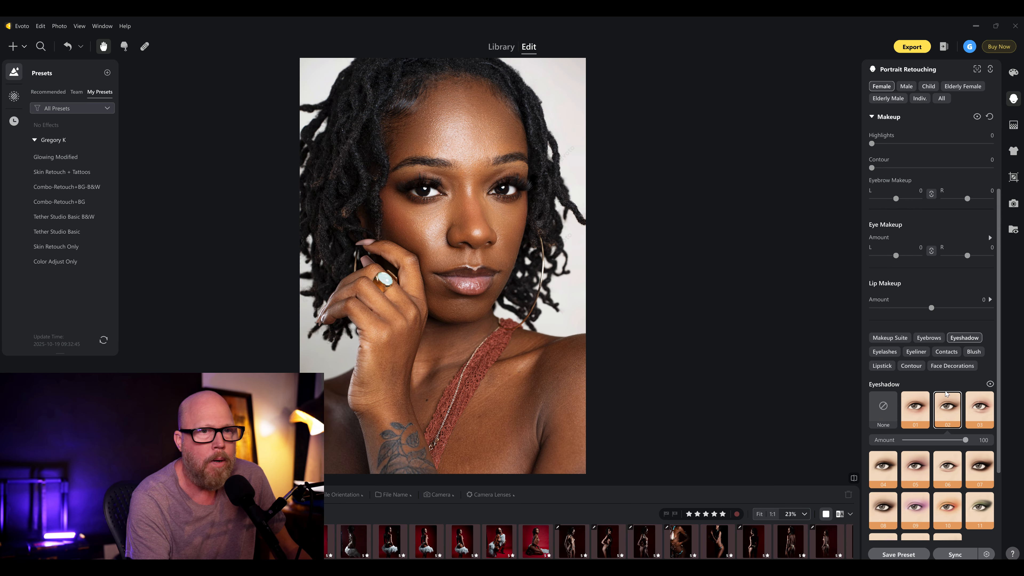
# - Try eyeshadows 10, 02, 03, 05 and 07 in turn on the portrait, raising 07's Amount to 100
pyautogui.scroll(-3, 880, 369)
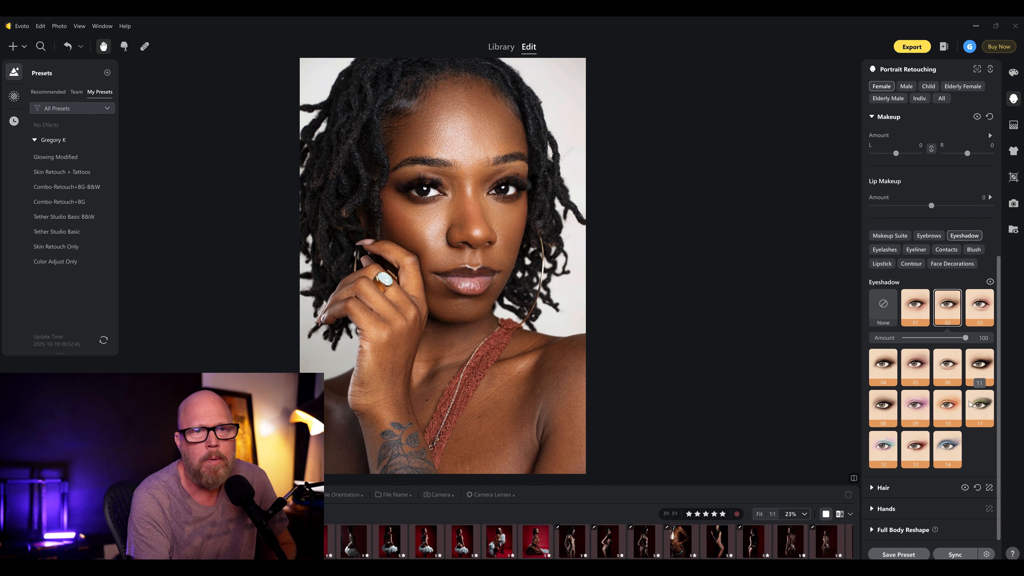
pyautogui.click(948, 408)
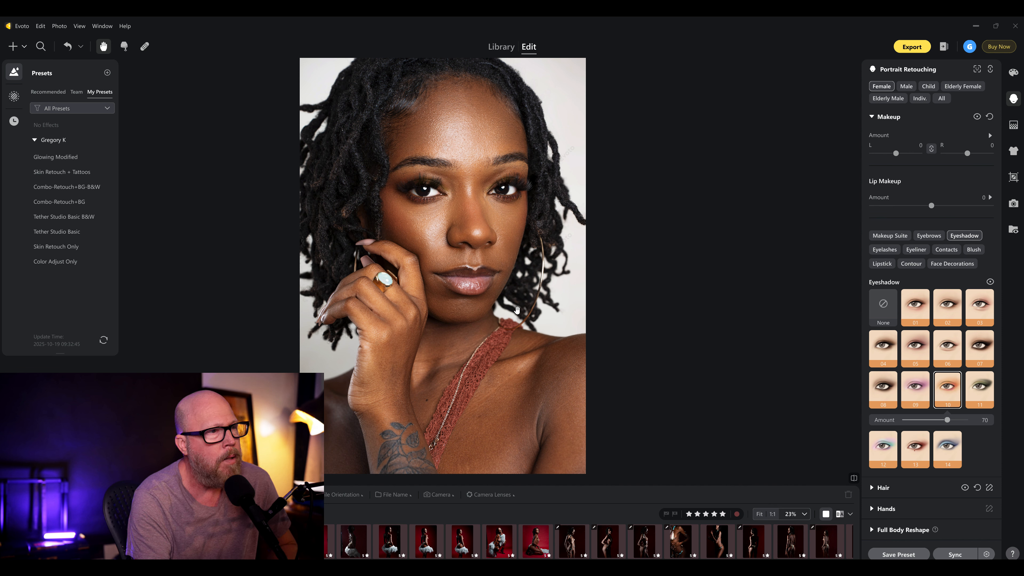
pyautogui.click(948, 305)
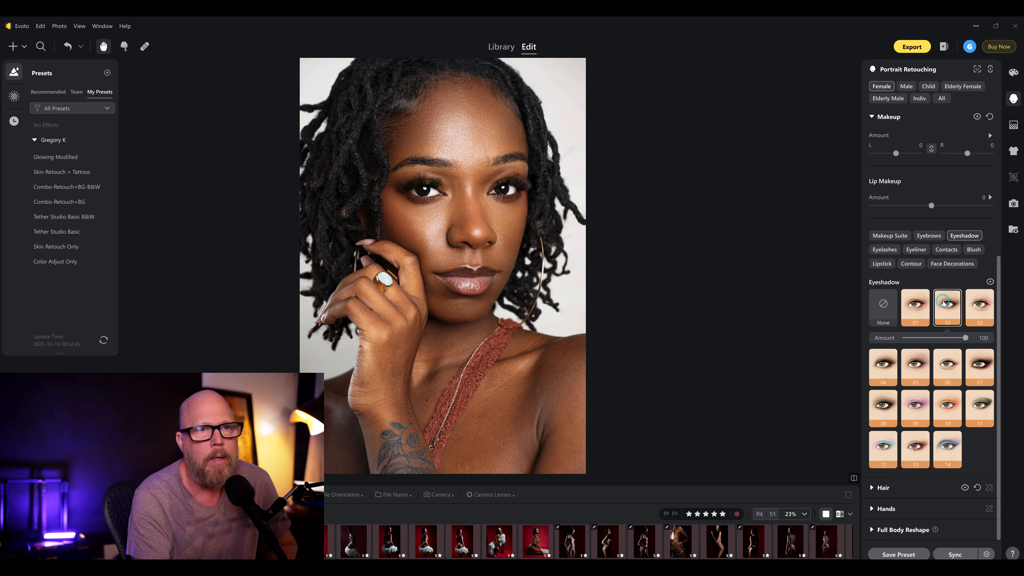
pyautogui.click(981, 309)
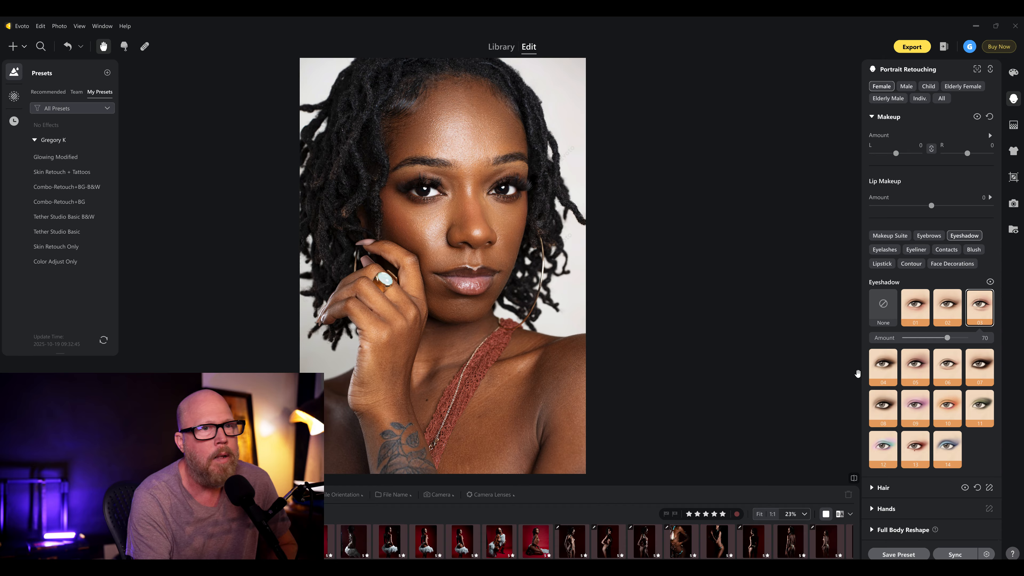
pyautogui.click(916, 369)
pyautogui.click(980, 355)
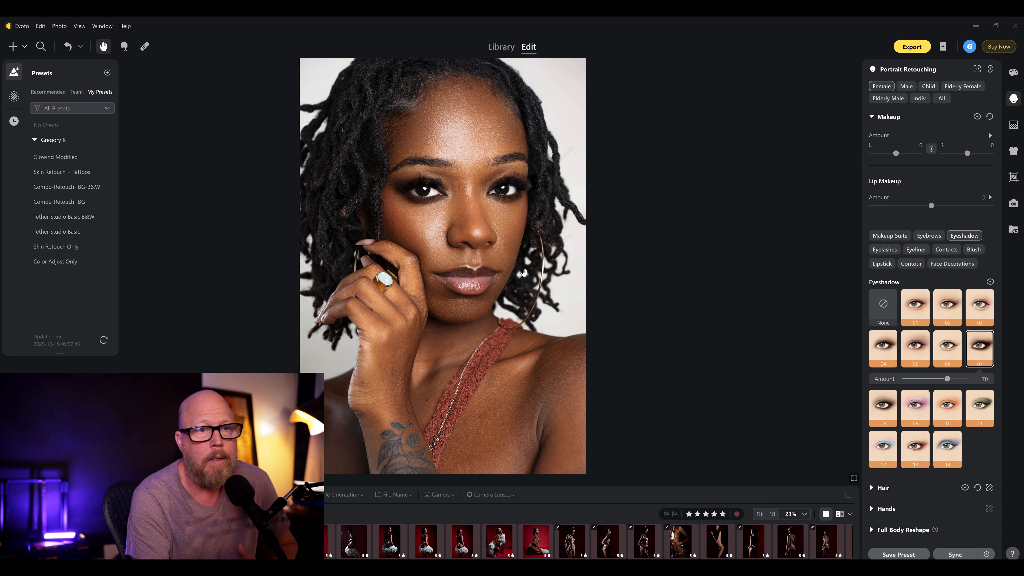
pyautogui.moveTo(948, 379); pyautogui.dragTo(976, 380)
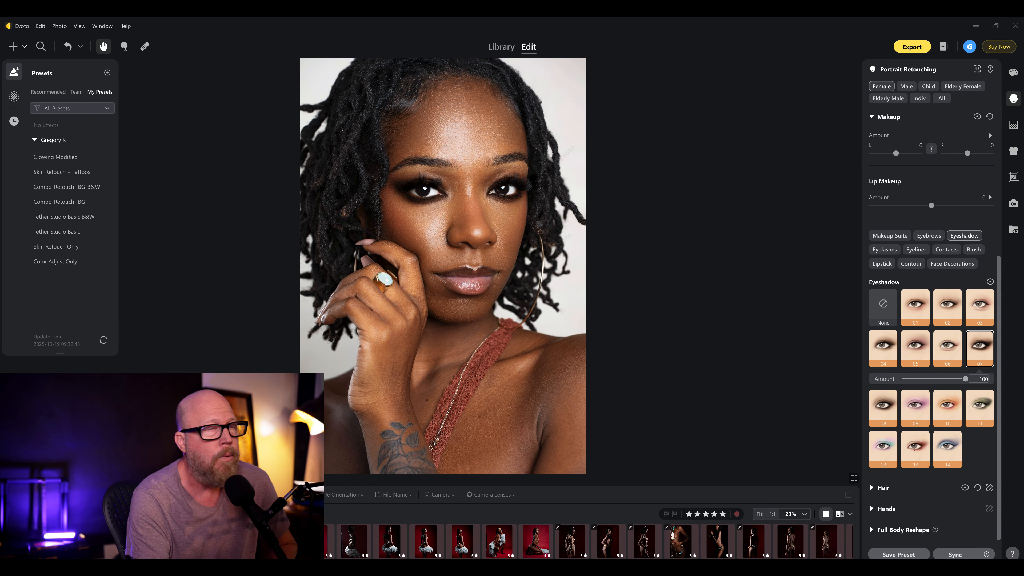
# - Try eyeshadow 10 with its Amount raised, and replace it with the blue eyeshadow 14
pyautogui.click(948, 403)
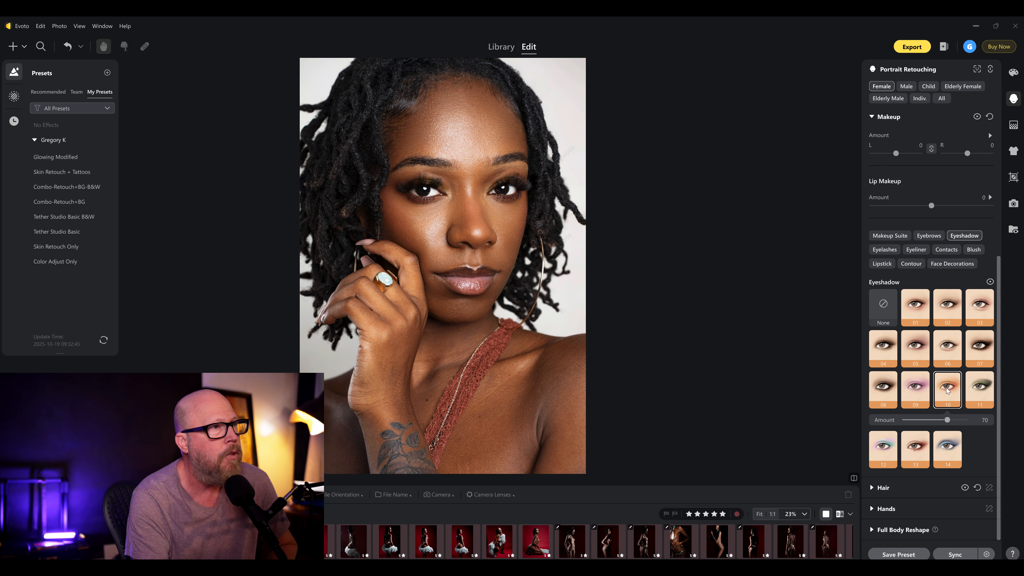
pyautogui.moveTo(948, 420); pyautogui.dragTo(987, 428)
pyautogui.click(951, 449)
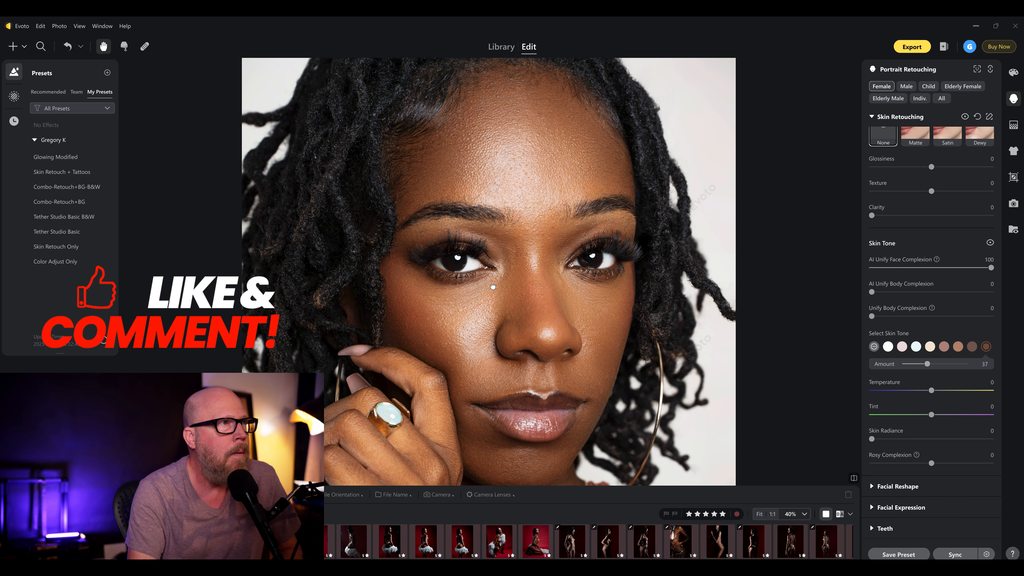
pyautogui.scroll(-3, 493, 231)
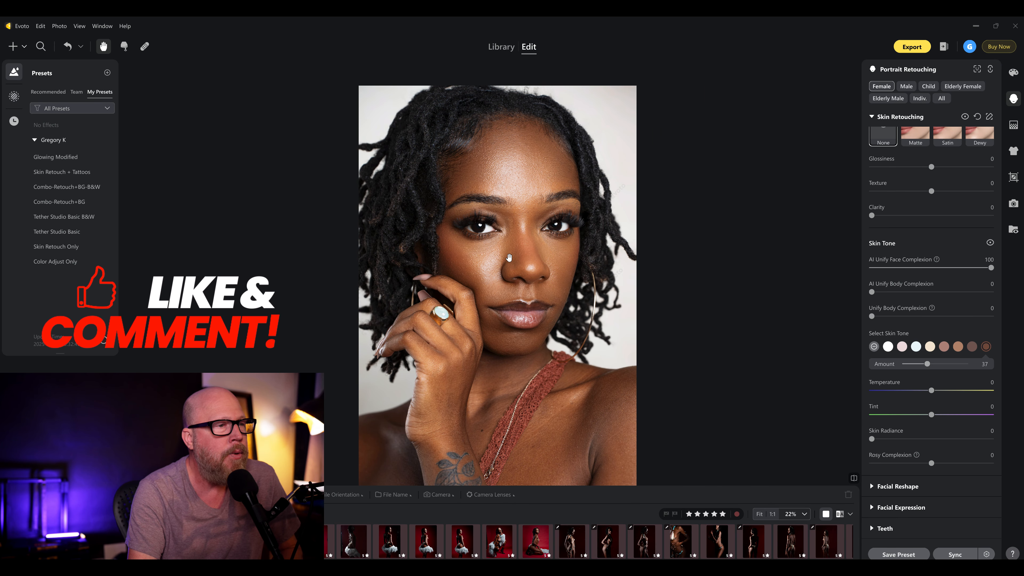